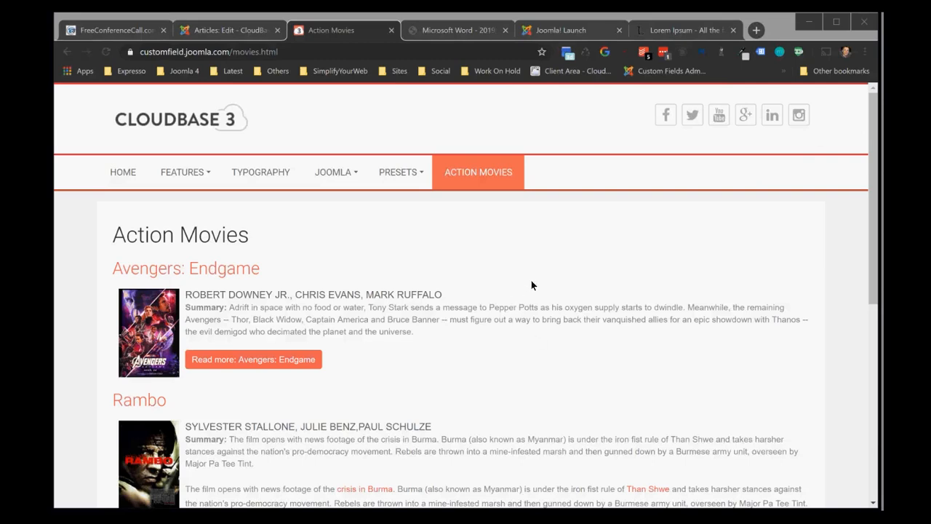
{"action": "left_click", "coordinate": [563, 257]}
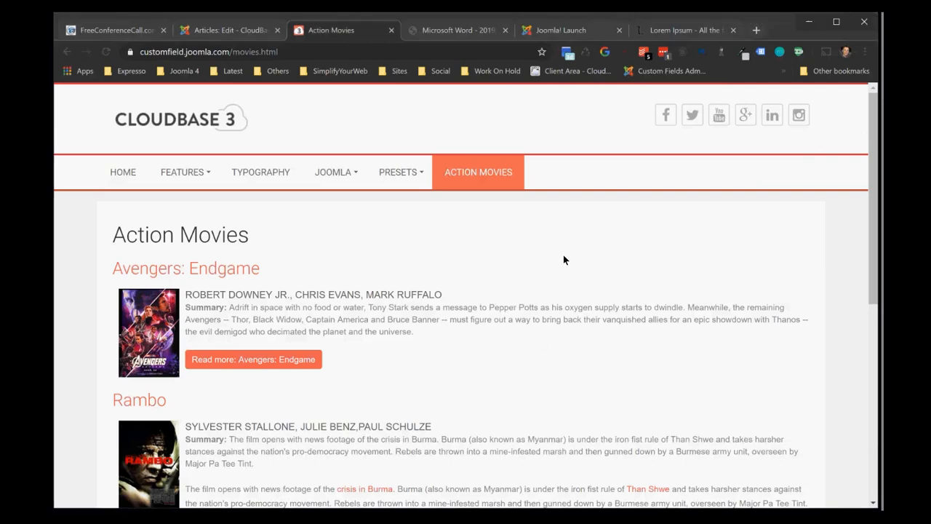
{"action": "left_click", "coordinate": [864, 118]}
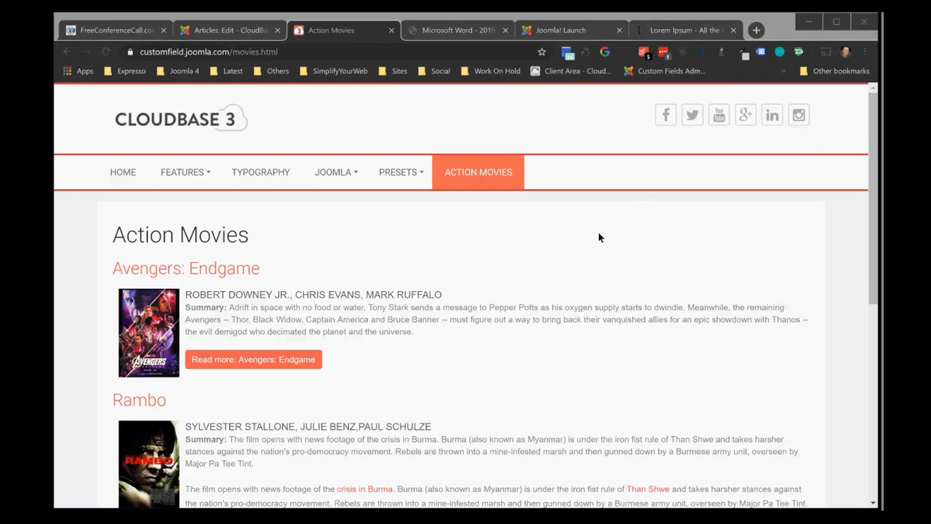
{"action": "left_click", "coordinate": [507, 251]}
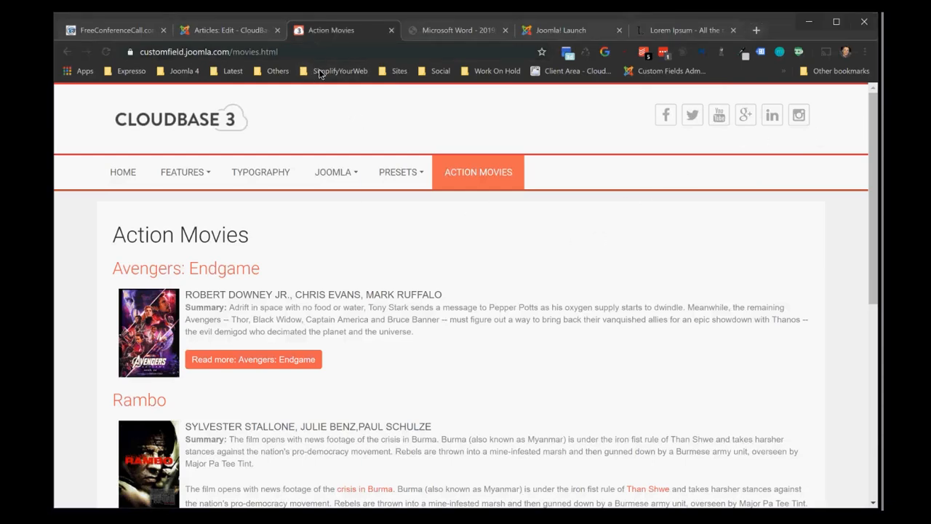
Inspect the HTML of the Avengers: Endgame poster image, including its alt attribute, and close the developer tools
{"action": "right_click", "coordinate": [146, 335]}
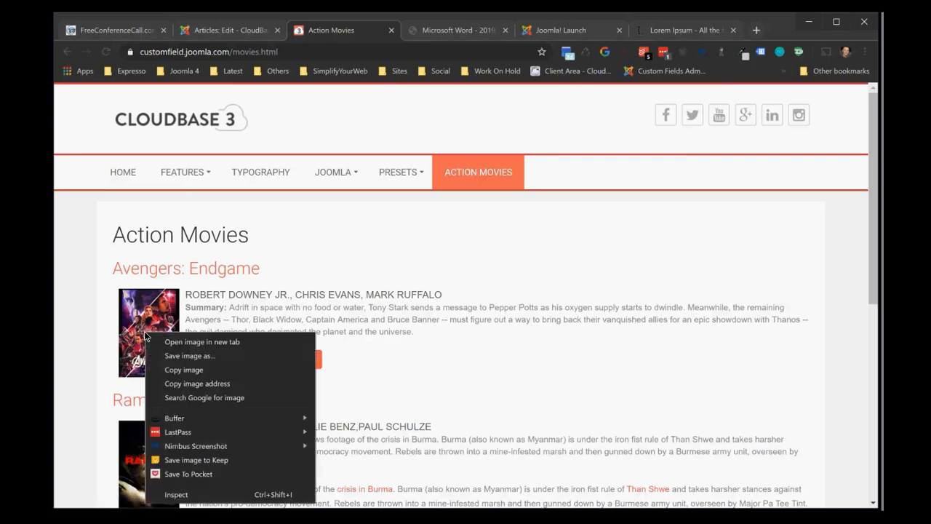
{"action": "left_click", "coordinate": [173, 495]}
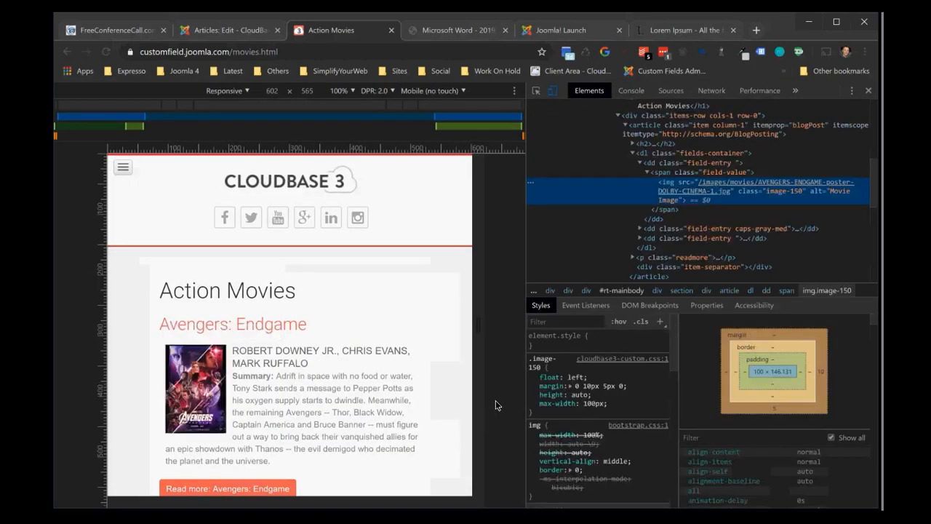
{"action": "mouse_move", "coordinate": [700, 193]}
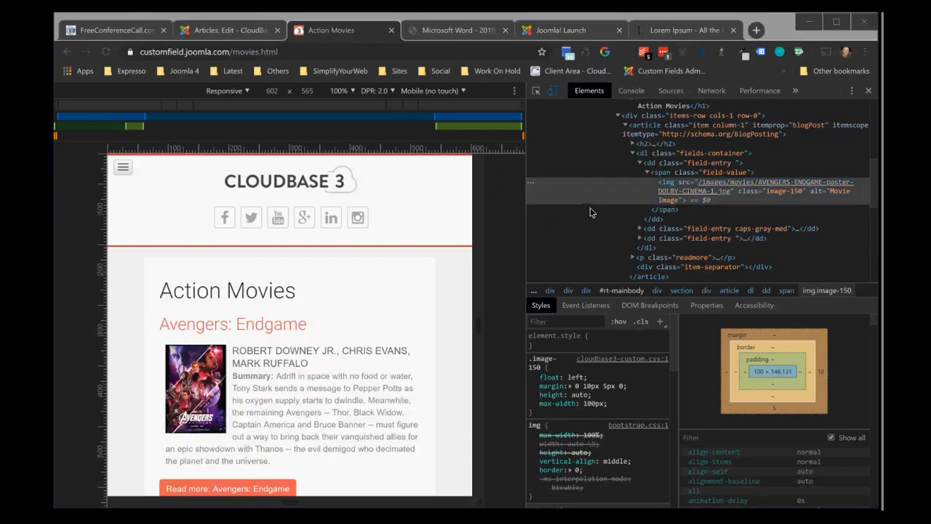
{"action": "left_click", "coordinate": [867, 93]}
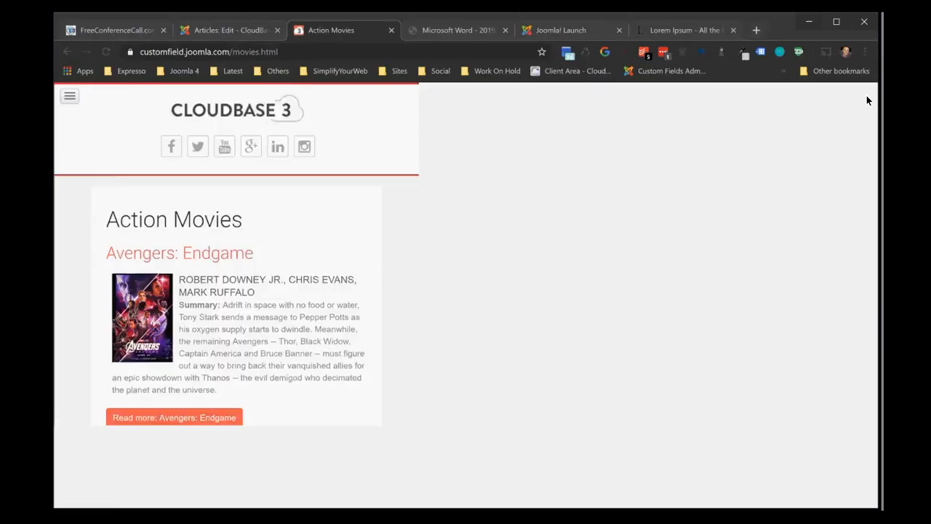
Save and close the Avengers: Endgame article in the Joomla administrator
{"action": "left_click", "coordinate": [562, 29]}
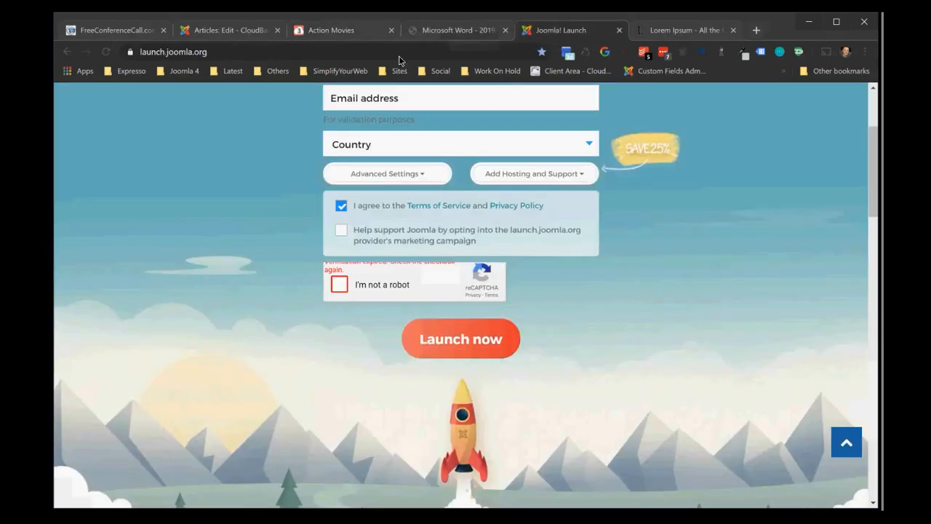
{"action": "left_click", "coordinate": [233, 29]}
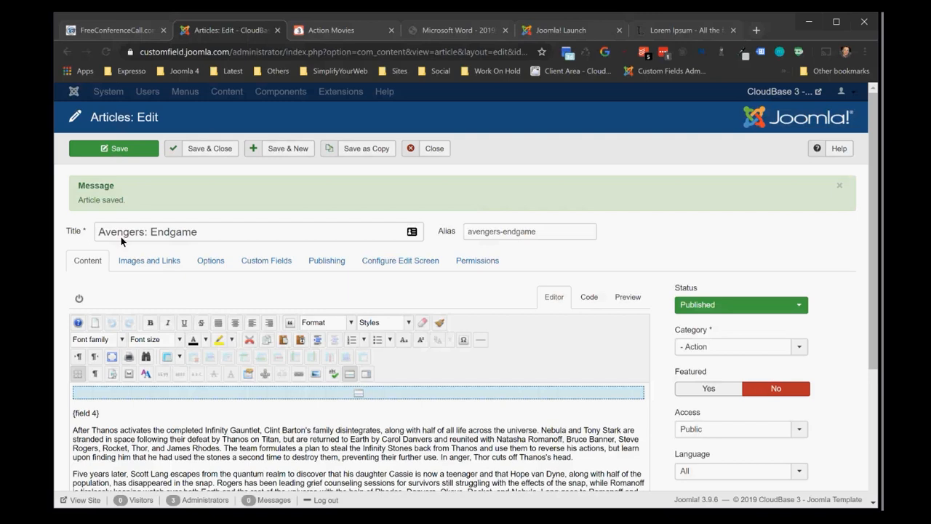
{"action": "left_click", "coordinate": [210, 149]}
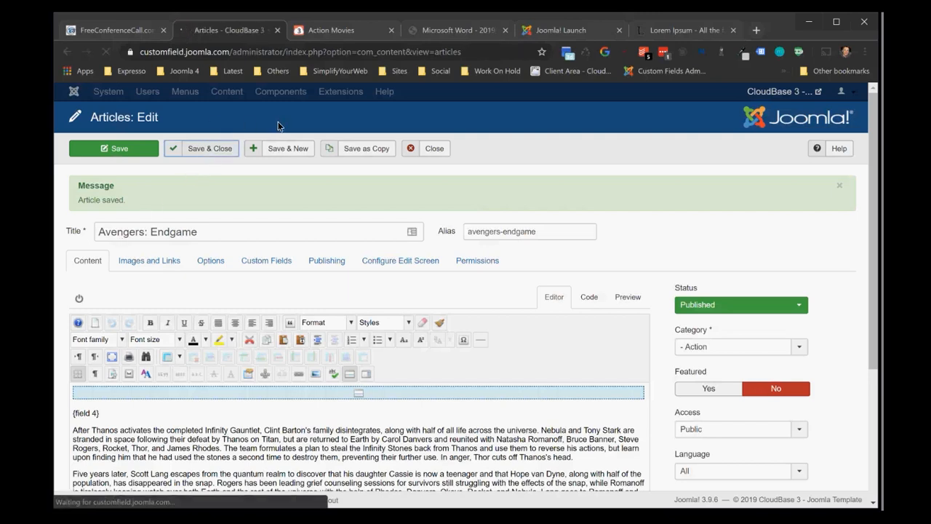
{"action": "left_click", "coordinate": [316, 92]}
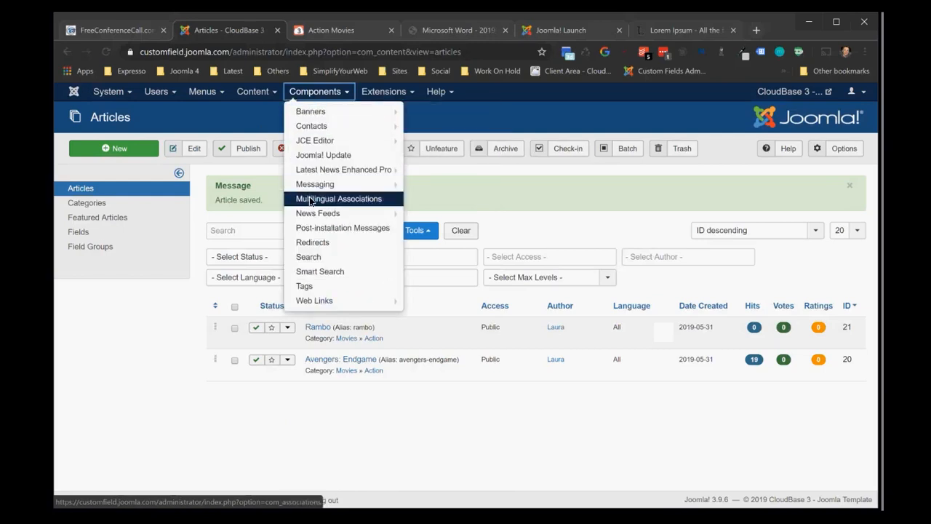
{"action": "left_click", "coordinate": [383, 92]}
{"action": "mouse_move", "coordinate": [381, 167]}
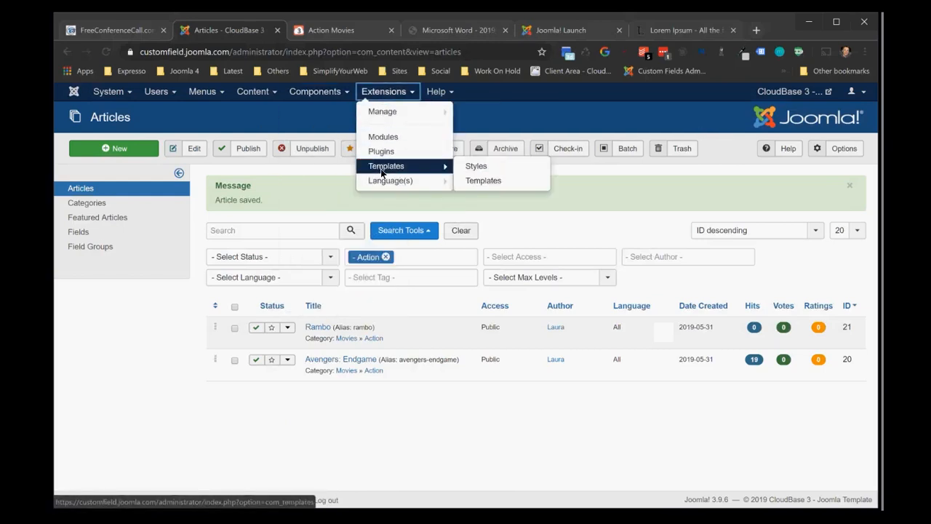
Open the full Avengers: Endgame article from the live site's Action Movies page
{"action": "left_click", "coordinate": [358, 34]}
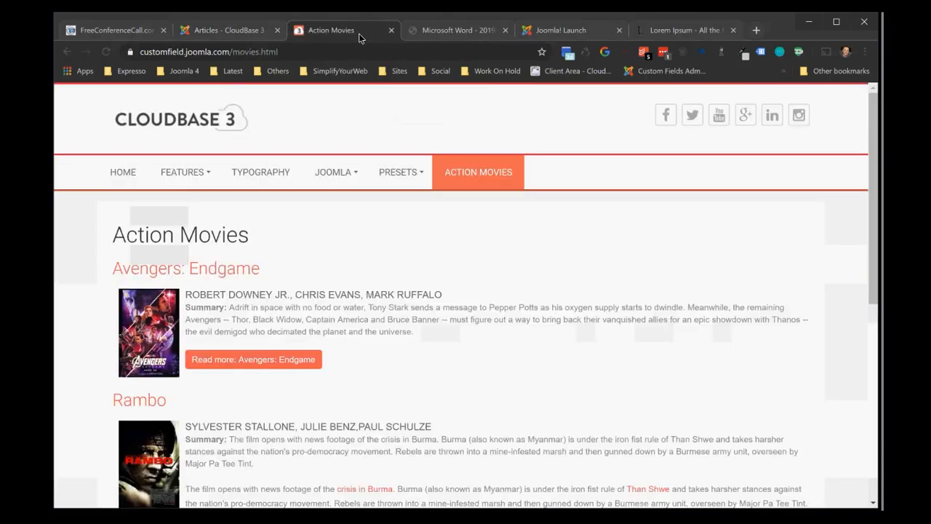
{"action": "mouse_move", "coordinate": [184, 230]}
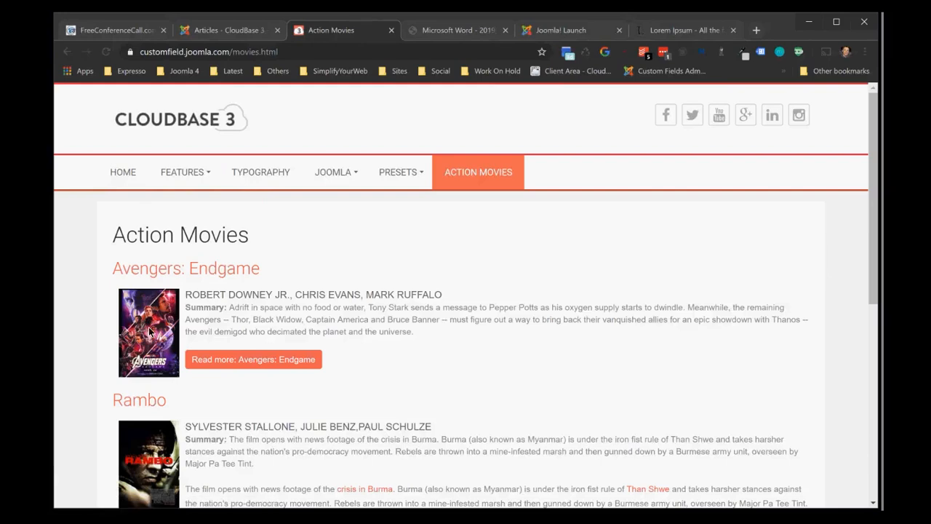
{"action": "left_click", "coordinate": [233, 364]}
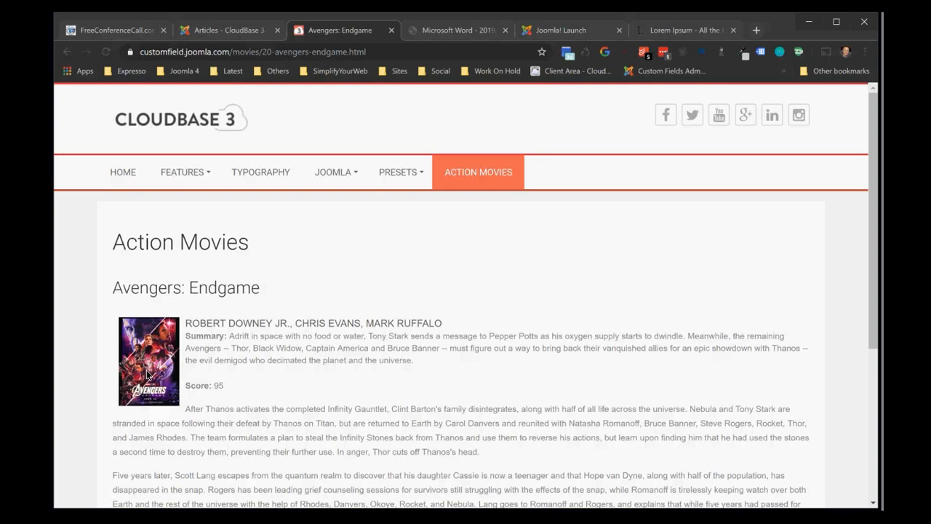
Return to the Joomla administrator and open the Cloudbase3 template for customisation from the site template styles
{"action": "left_click", "coordinate": [232, 33]}
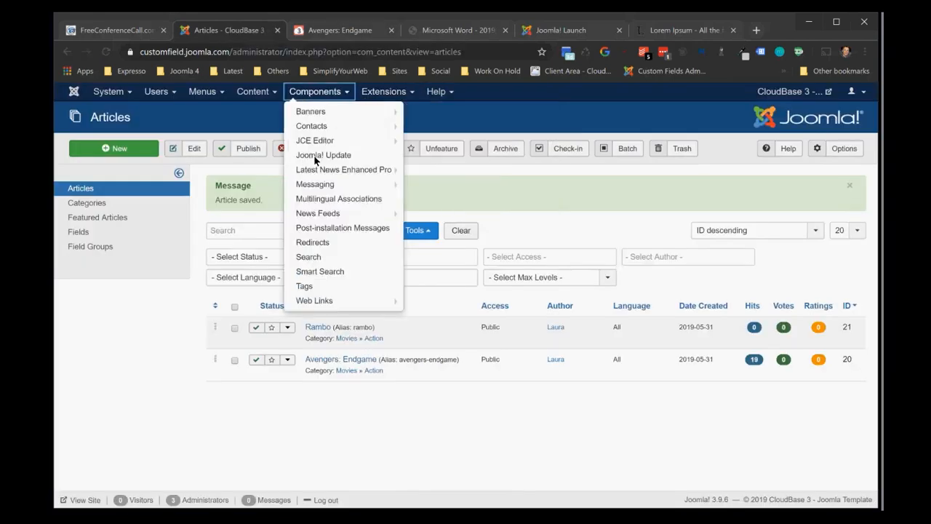
{"action": "left_click", "coordinate": [162, 327]}
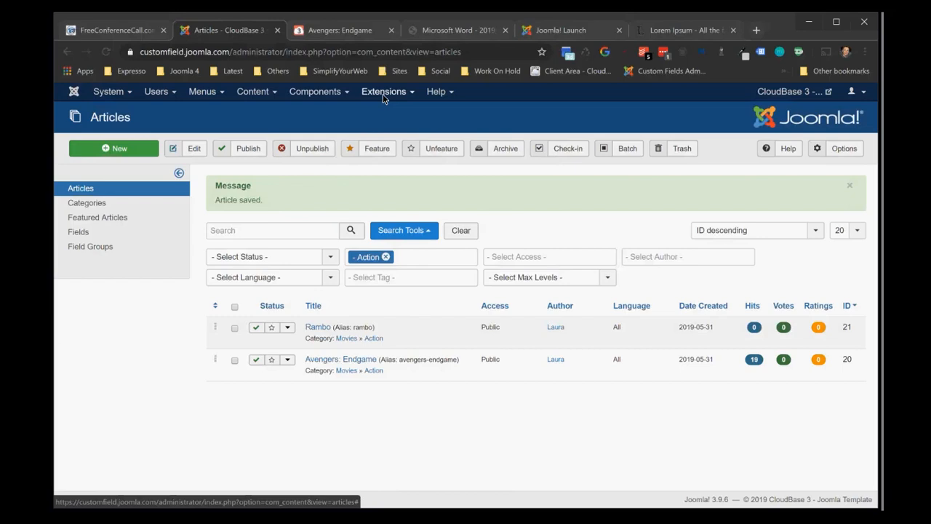
{"action": "left_click", "coordinate": [383, 93]}
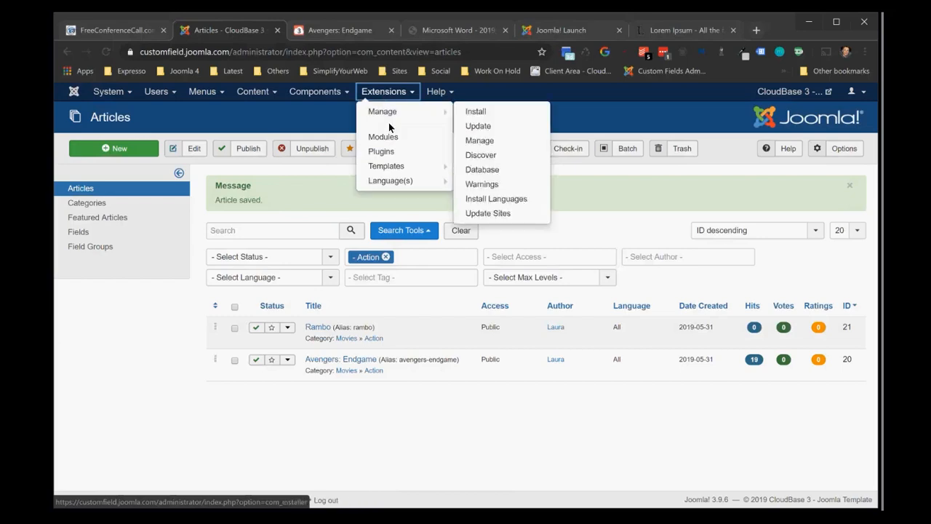
{"action": "mouse_move", "coordinate": [389, 167]}
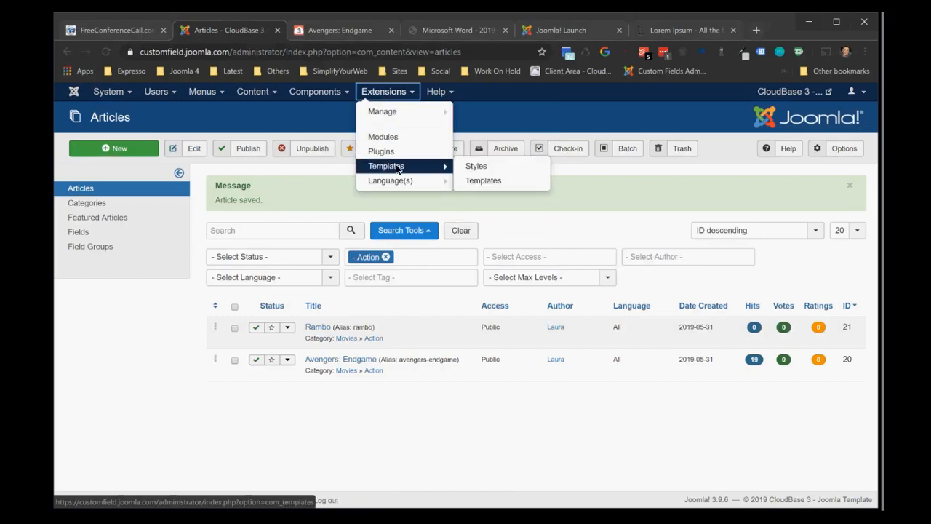
{"action": "left_click", "coordinate": [466, 165]}
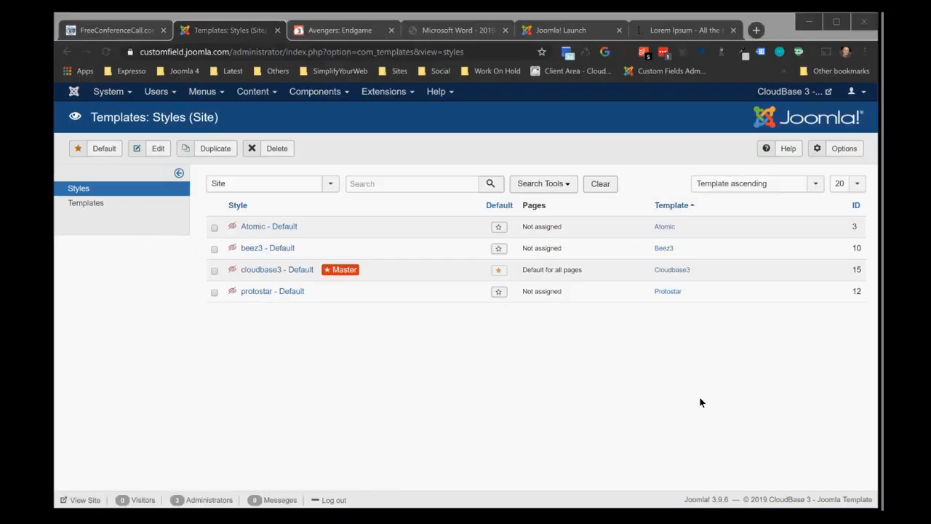
{"action": "left_click", "coordinate": [671, 271]}
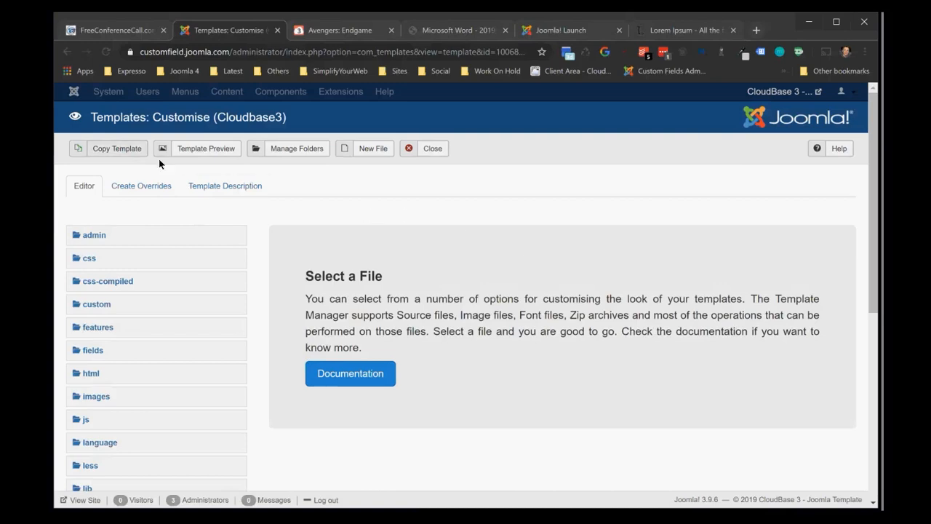
Look through the field plugins offered for overrides in the Cloudbase3 template, down to media, and close the template
{"action": "left_click", "coordinate": [126, 188]}
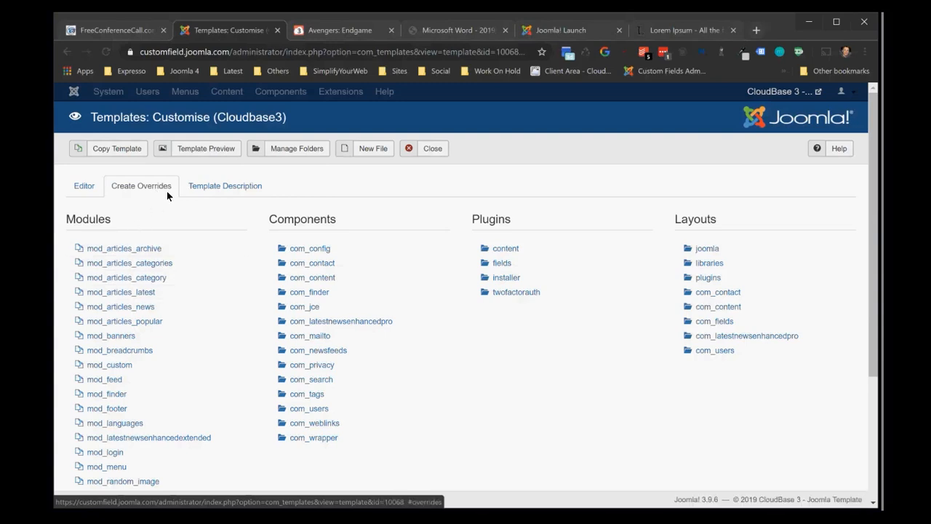
{"action": "left_click", "coordinate": [512, 265]}
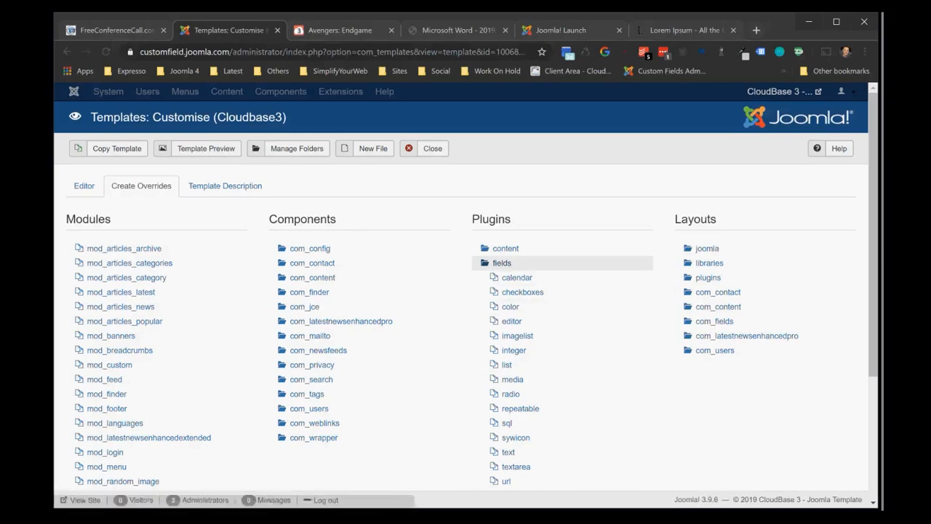
{"action": "scroll", "coordinate": [859, 328], "scroll_direction": "down", "scroll_amount": 3}
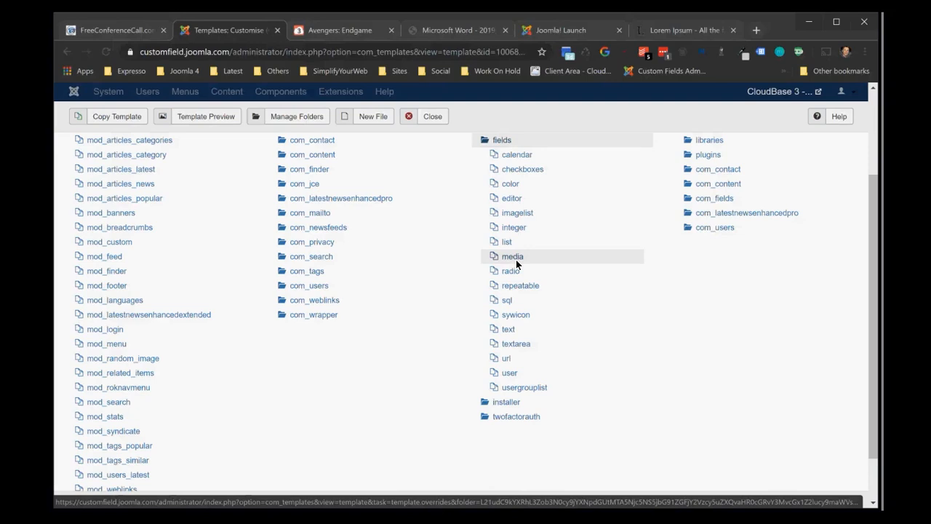
{"action": "left_click", "coordinate": [430, 118]}
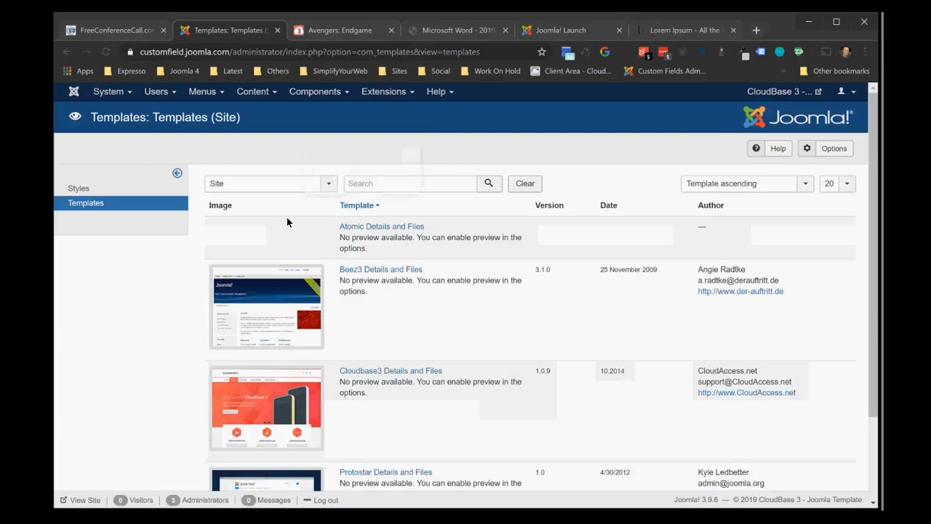
Reopen the Cloudbase3 template from the styles list and review the code of its html/plg_fields_media/media.php override
{"action": "left_click", "coordinate": [99, 188]}
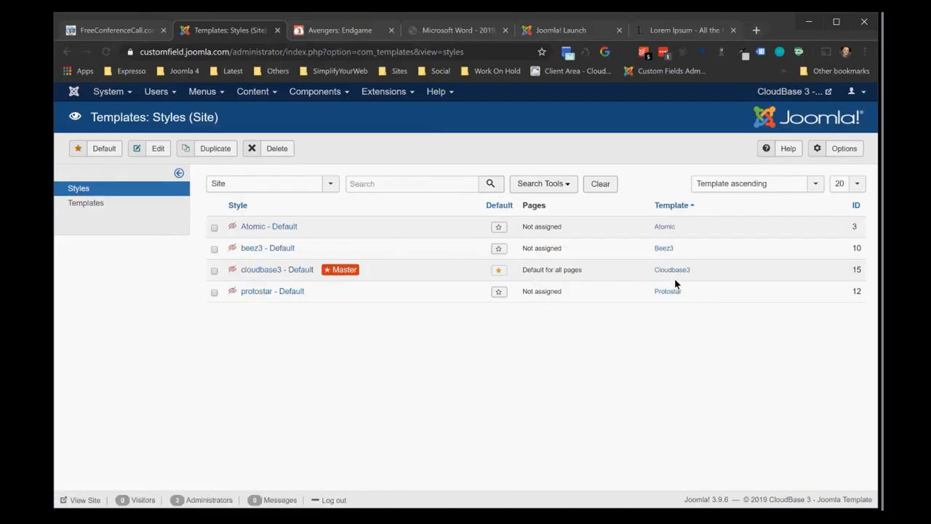
{"action": "left_click", "coordinate": [675, 268]}
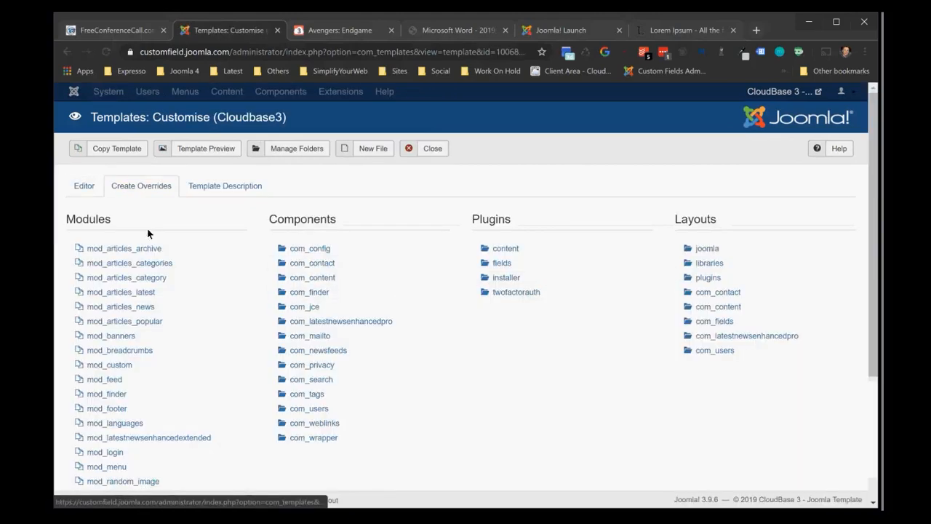
{"action": "left_click", "coordinate": [80, 189]}
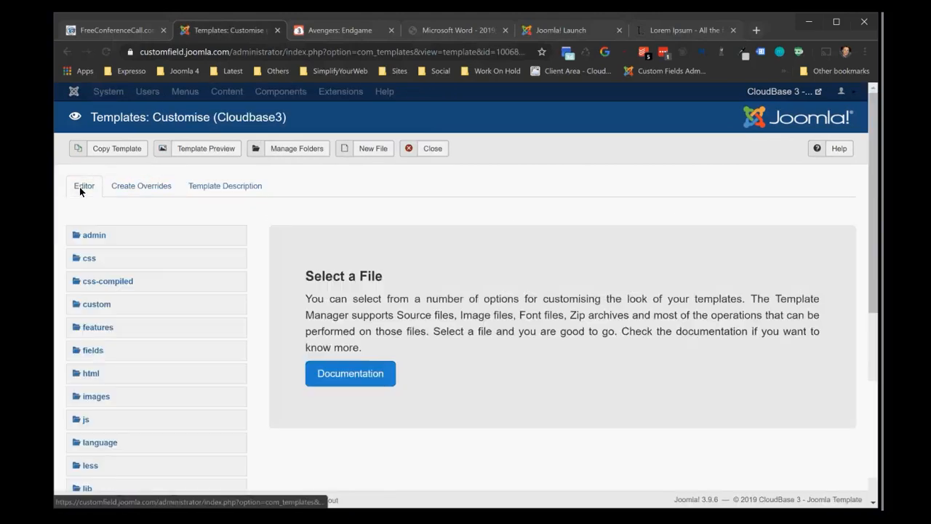
{"action": "left_click", "coordinate": [87, 374]}
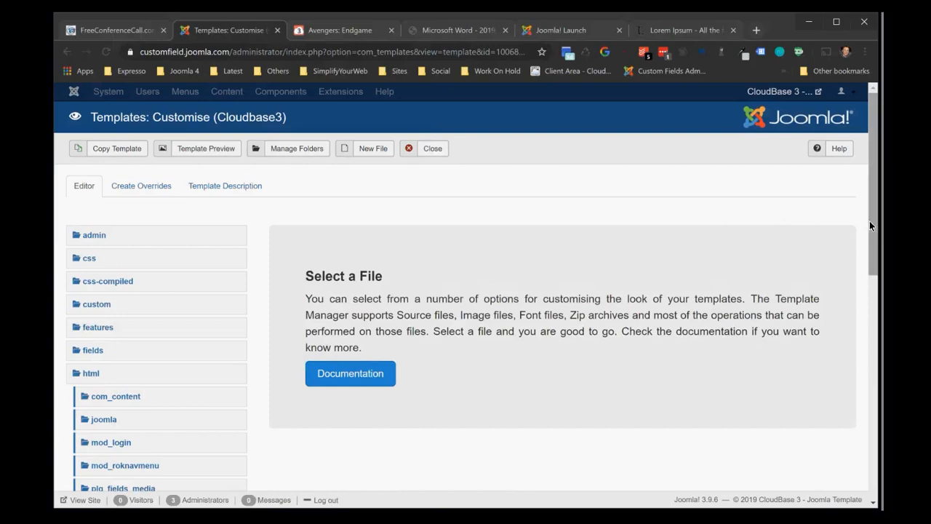
{"action": "left_click_drag", "start_coordinate": [871, 225], "coordinate": [857, 308]}
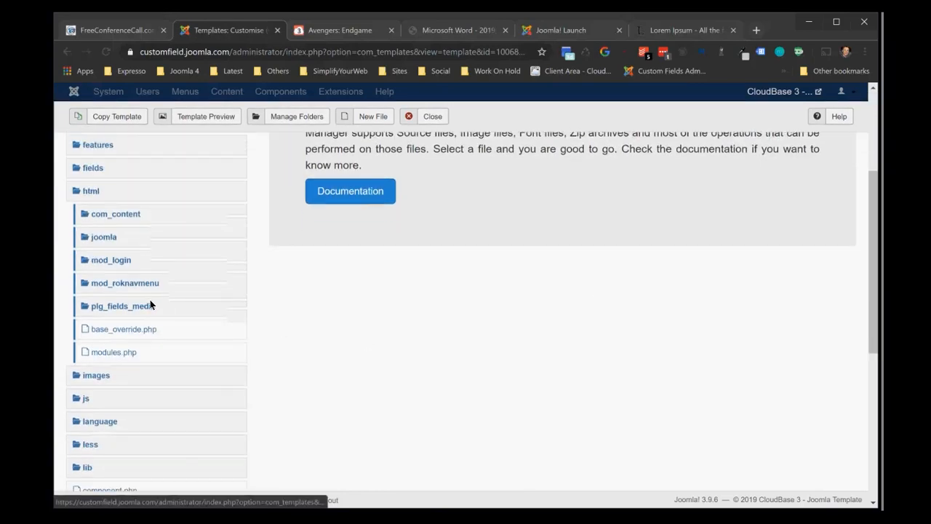
{"action": "left_click", "coordinate": [103, 306]}
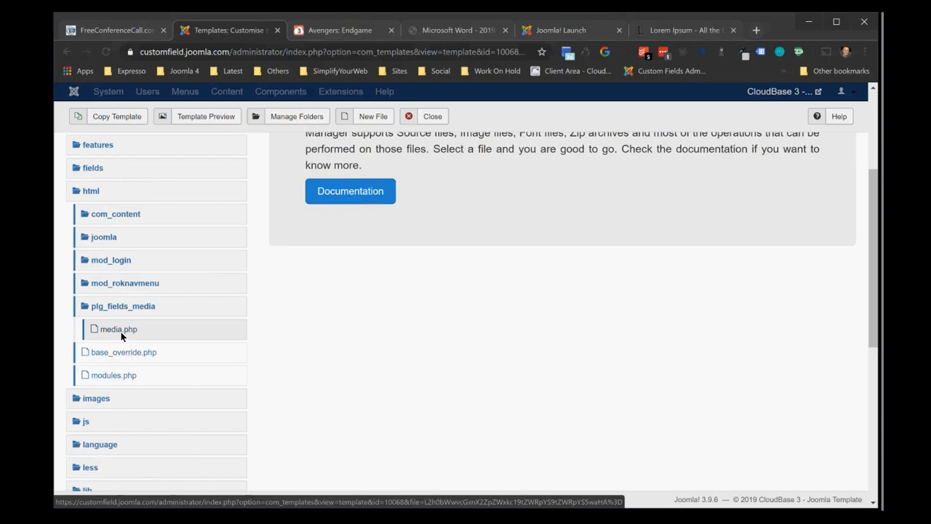
{"action": "left_click", "coordinate": [118, 329]}
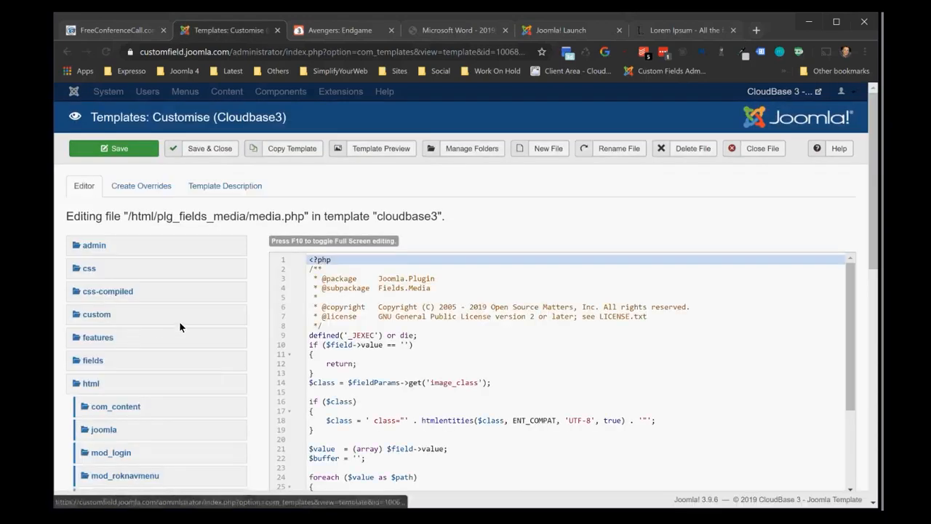
{"action": "left_click_drag", "start_coordinate": [873, 247], "coordinate": [837, 356]}
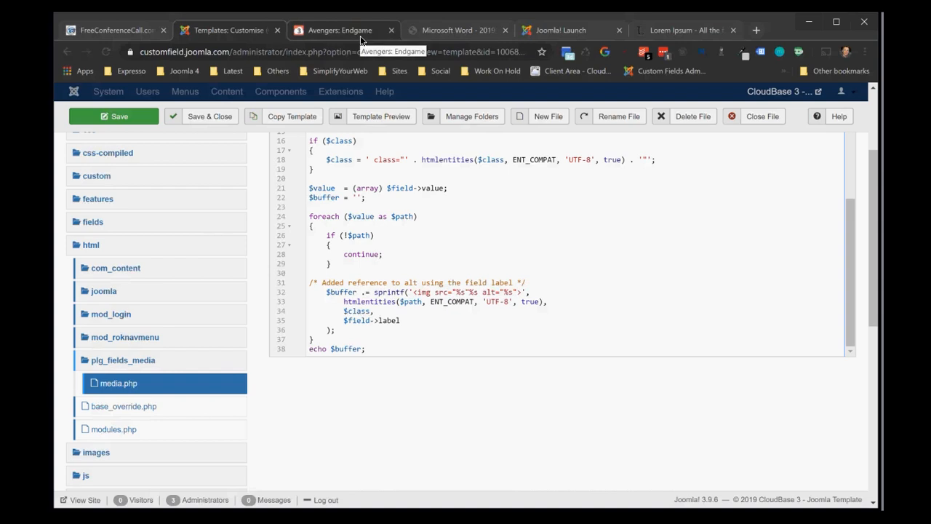
Show the 2019-06-CustomFields.pdf handout and select its web address
{"action": "left_click", "coordinate": [451, 32]}
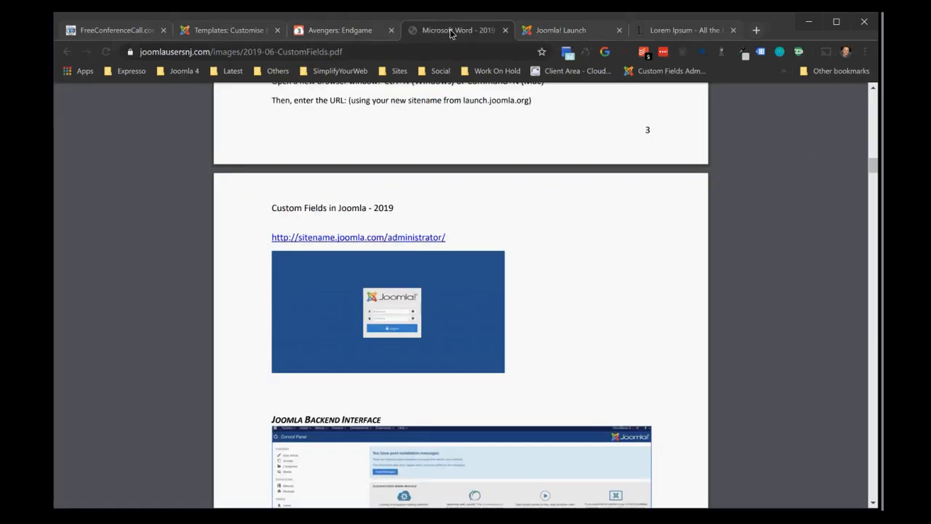
{"action": "left_click", "coordinate": [443, 52]}
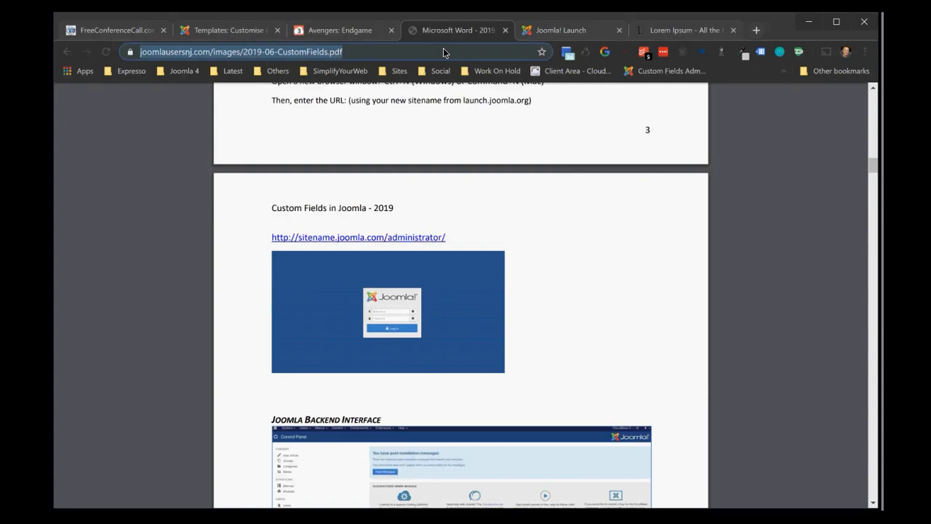
Load the administrator login page at webdevel.sas.rutgers.edu/cms/compsci/administrator
{"action": "type", "text": "web"}
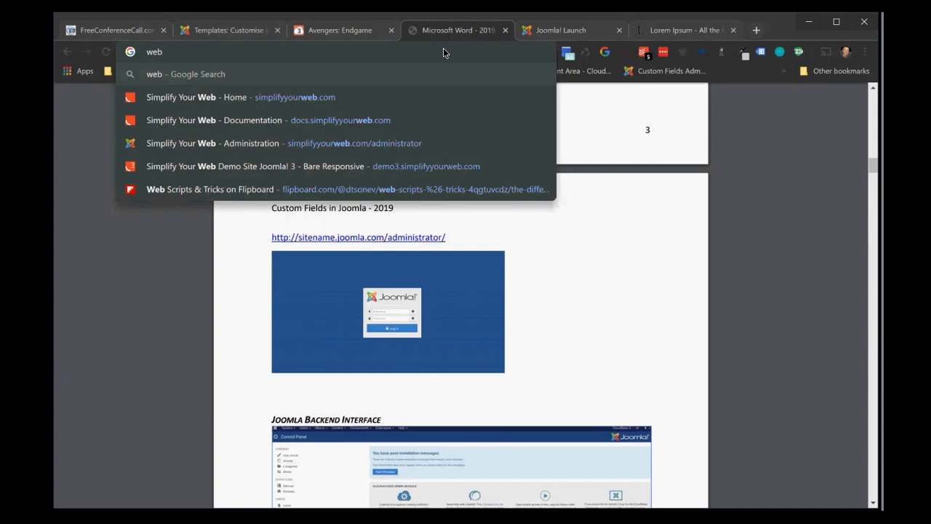
{"action": "type", "text": "d"}
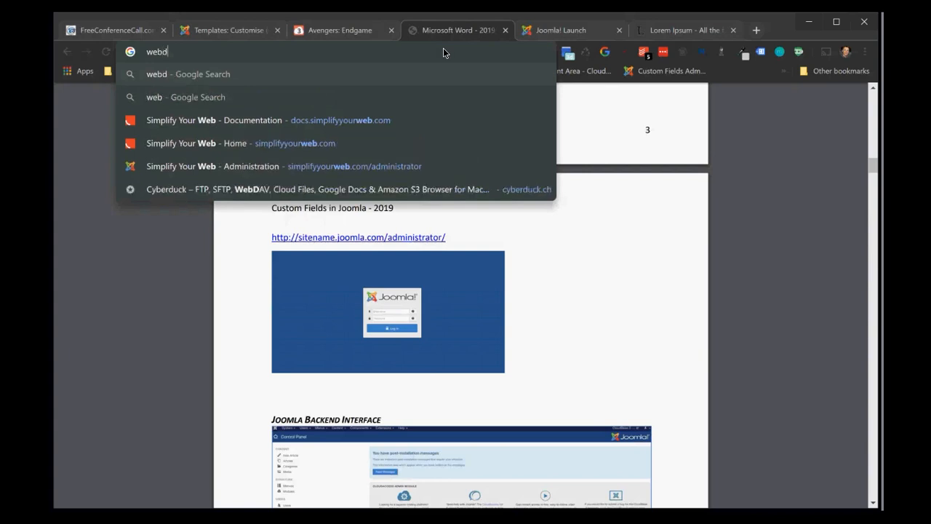
{"action": "type", "text": "evel."}
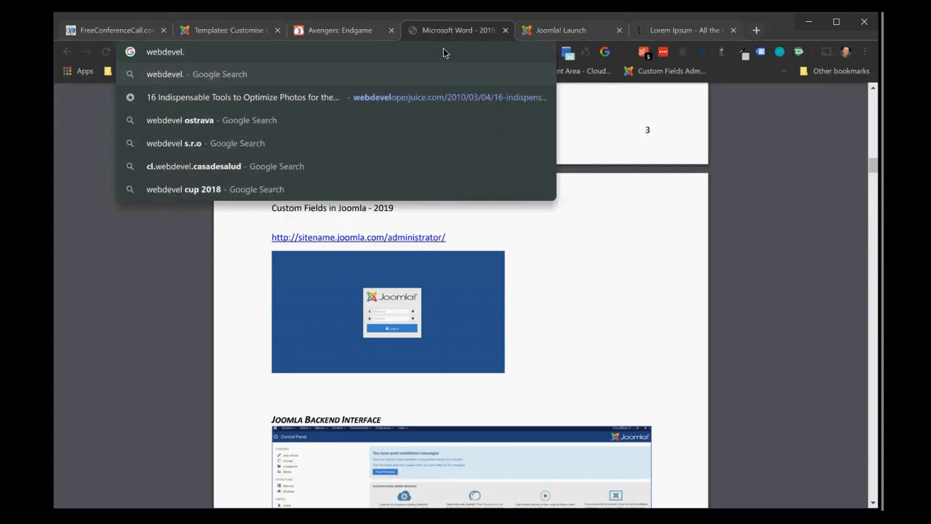
{"action": "type", "text": "sas.rutgers.edu/cms/compsci/administrator"}
{"action": "key", "text": "Return"}
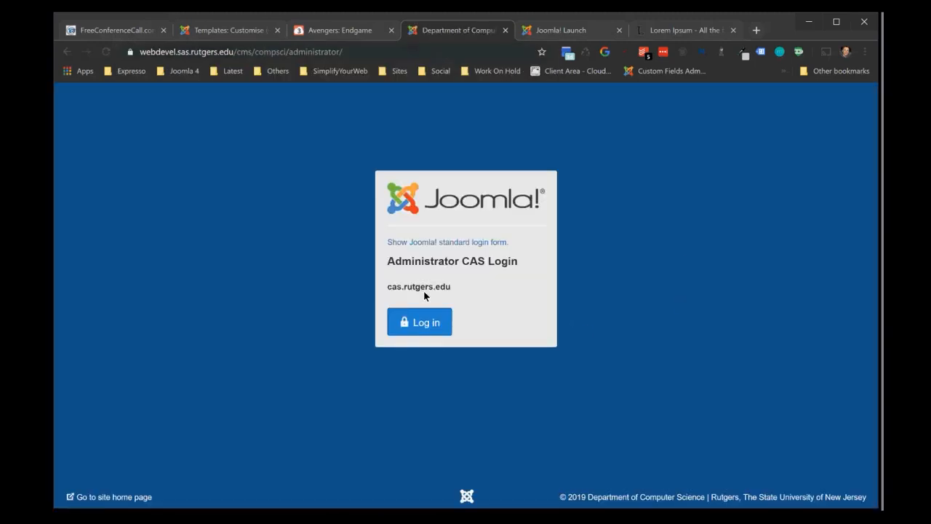
Try to log in through the Rutgers Central Authentication Service with the account NetID and password
{"action": "left_click", "coordinate": [413, 325]}
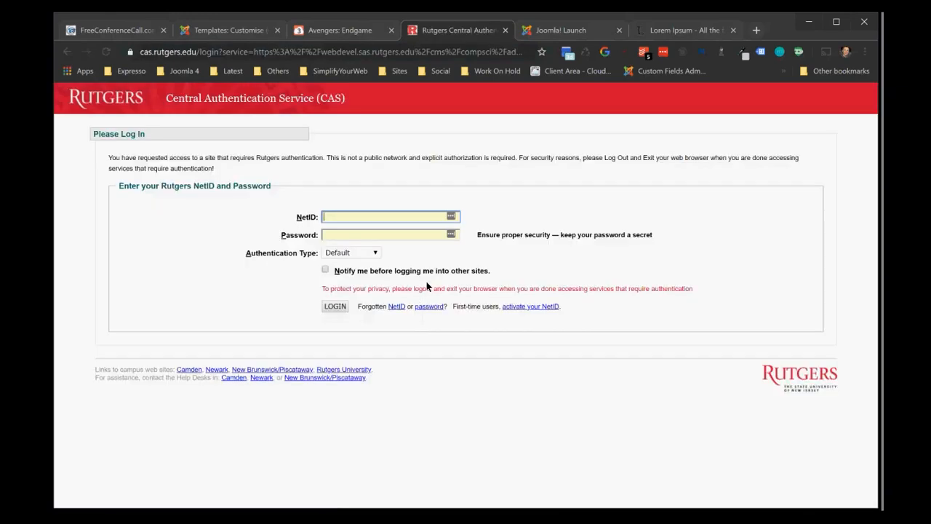
{"action": "key", "text": "Tab"}
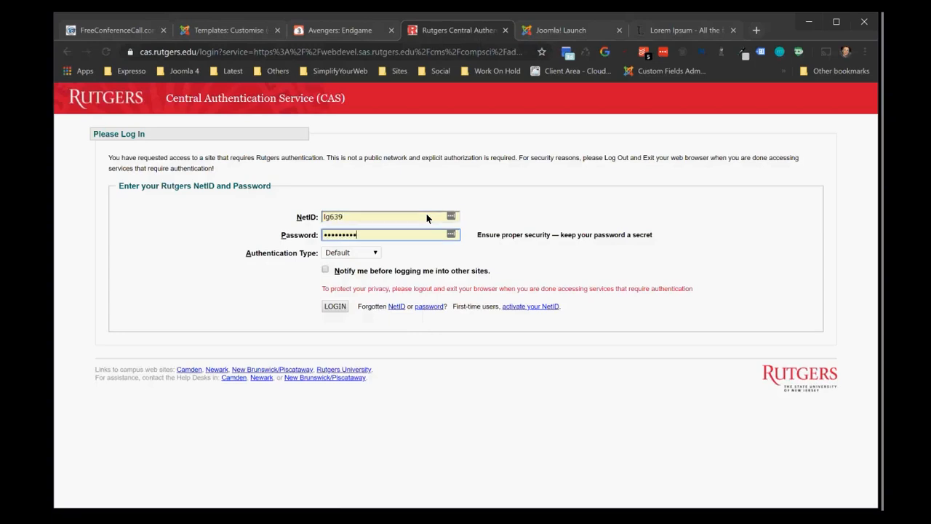
{"action": "key", "text": "Return"}
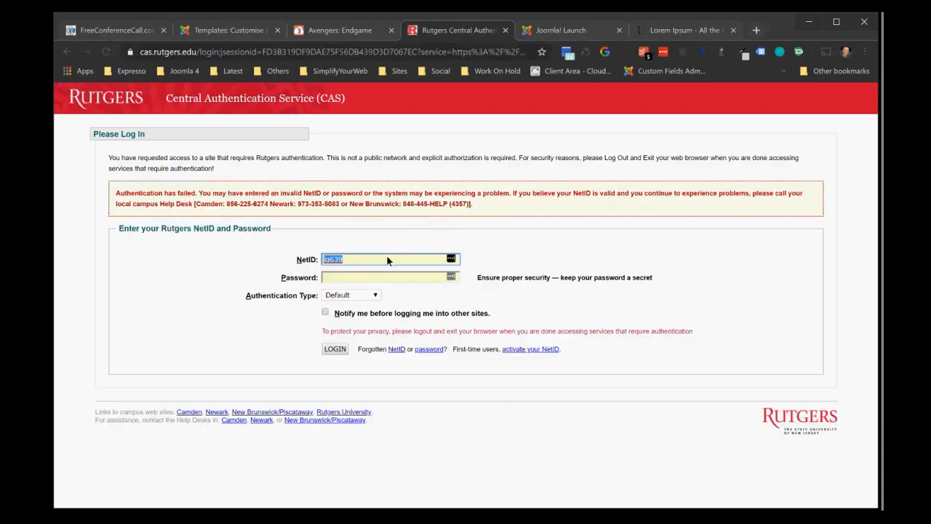
Enter the account password again for the same NetID and request a Duo Push to authenticate
{"action": "left_click", "coordinate": [372, 276]}
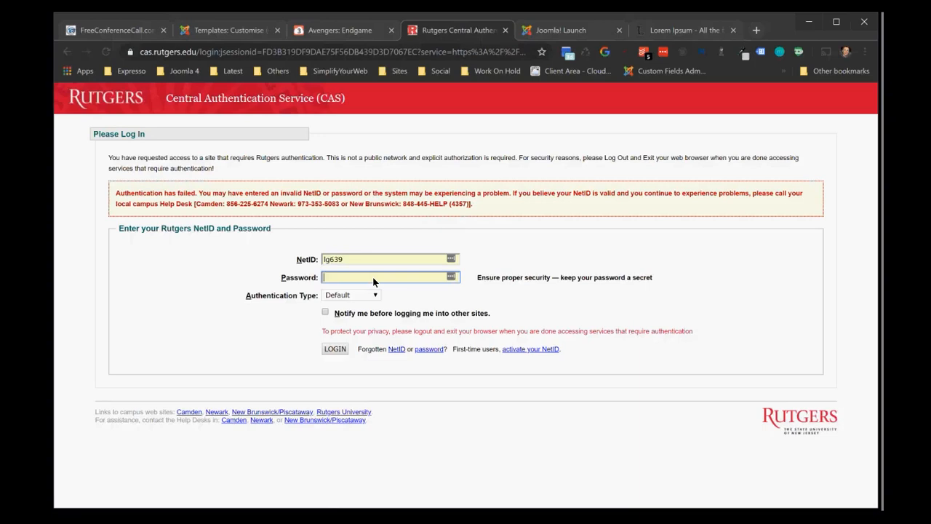
{"action": "type", "text": "••••••"}
{"action": "key", "text": "Return"}
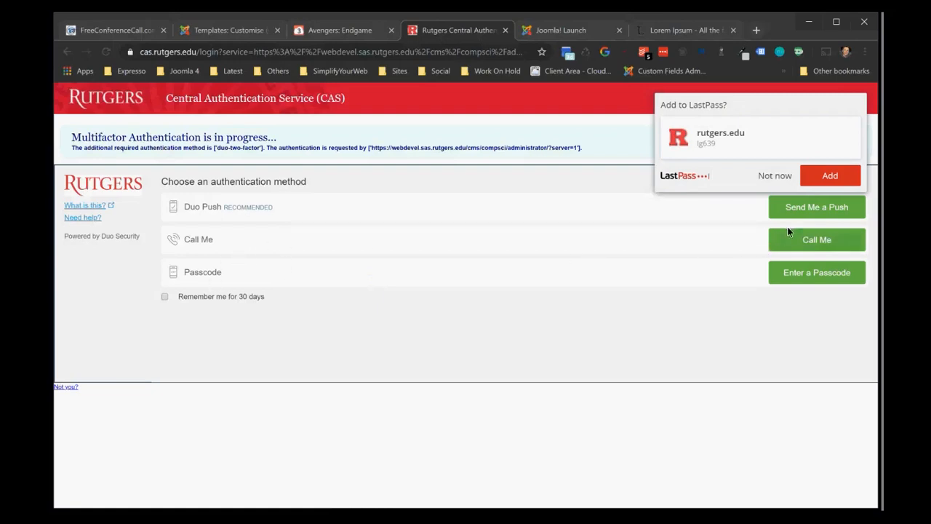
{"action": "left_click", "coordinate": [825, 207]}
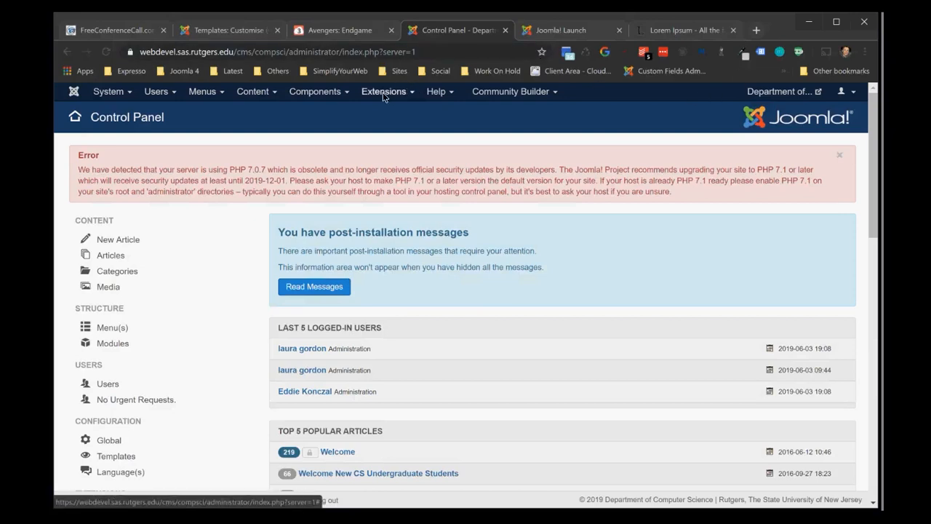
Open the public home page of the Department of Computer Science site from its Joomla administrator
{"action": "left_click", "coordinate": [428, 54]}
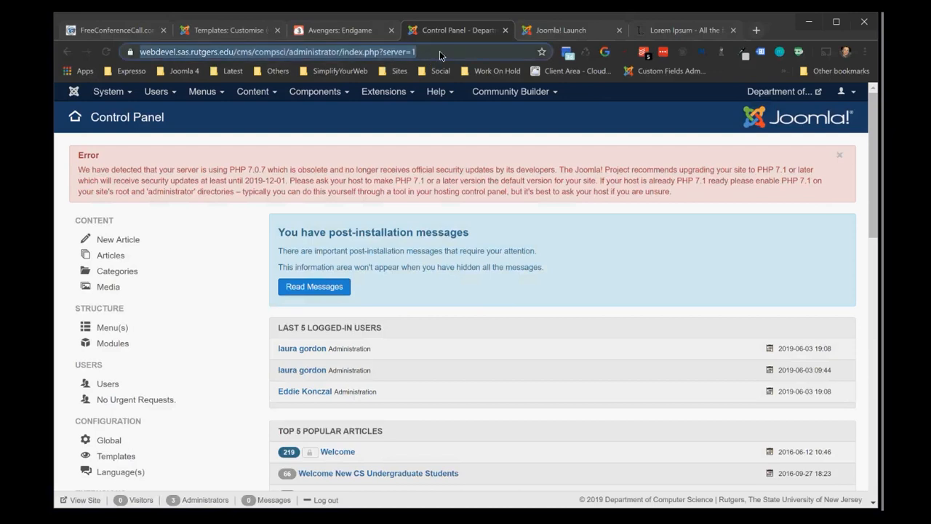
{"action": "left_click", "coordinate": [559, 32]}
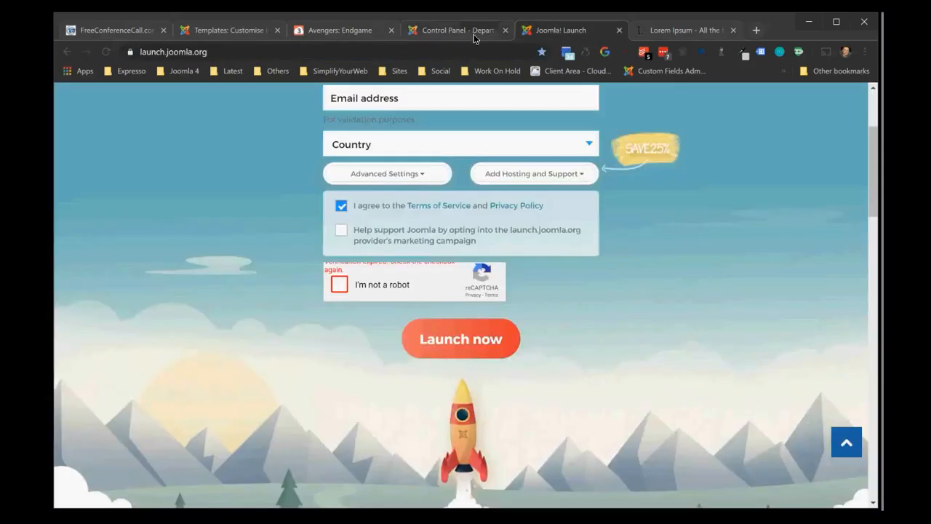
{"action": "left_click", "coordinate": [482, 32]}
{"action": "left_click", "coordinate": [776, 93]}
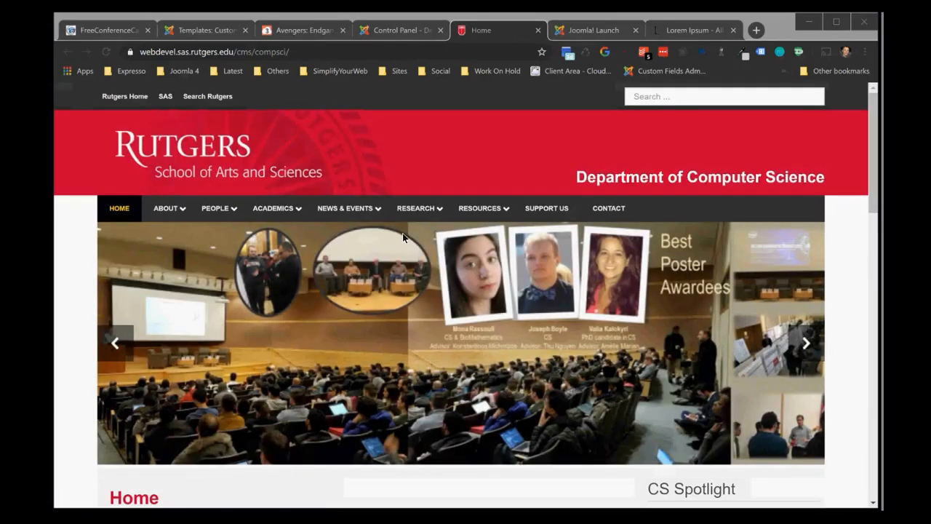
Go to history.rutgers.edu and show its Faculty by Field page under People
{"action": "left_click", "coordinate": [325, 52]}
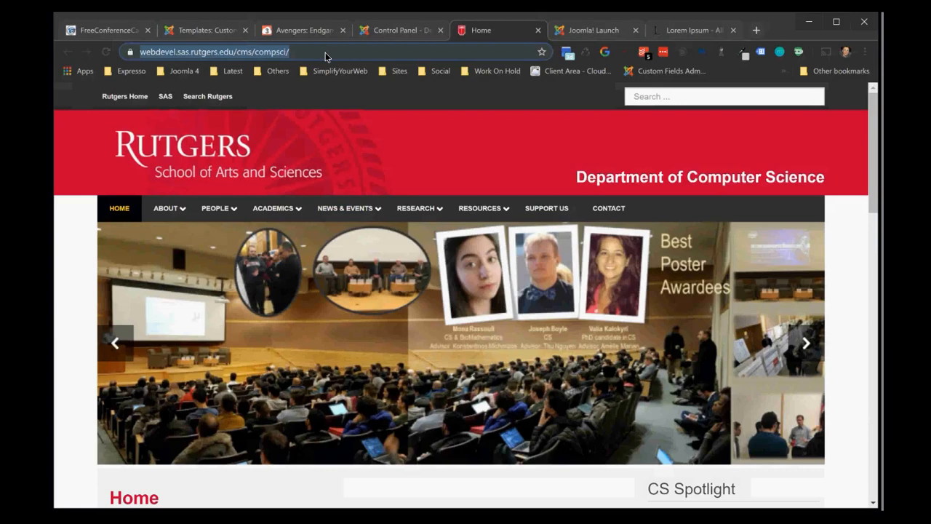
{"action": "type", "text": "hist"}
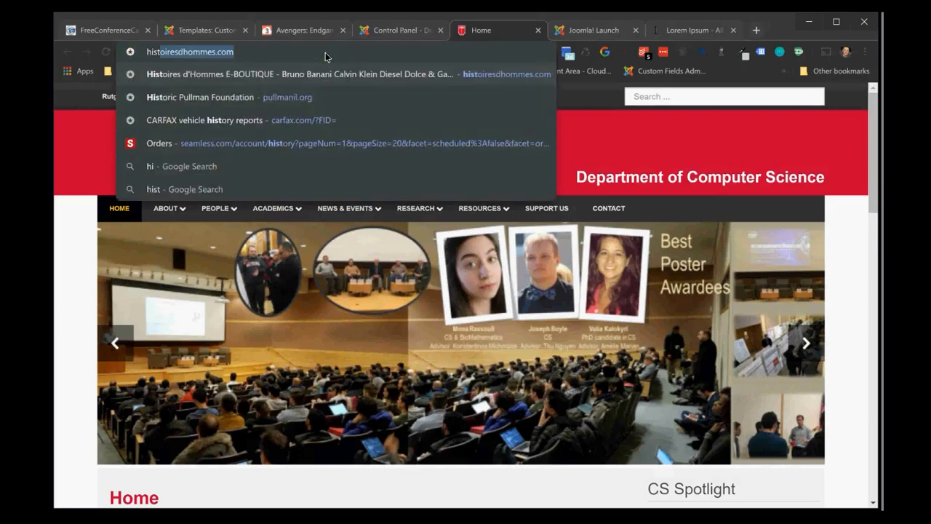
{"action": "type", "text": "ory.rutgers.edu"}
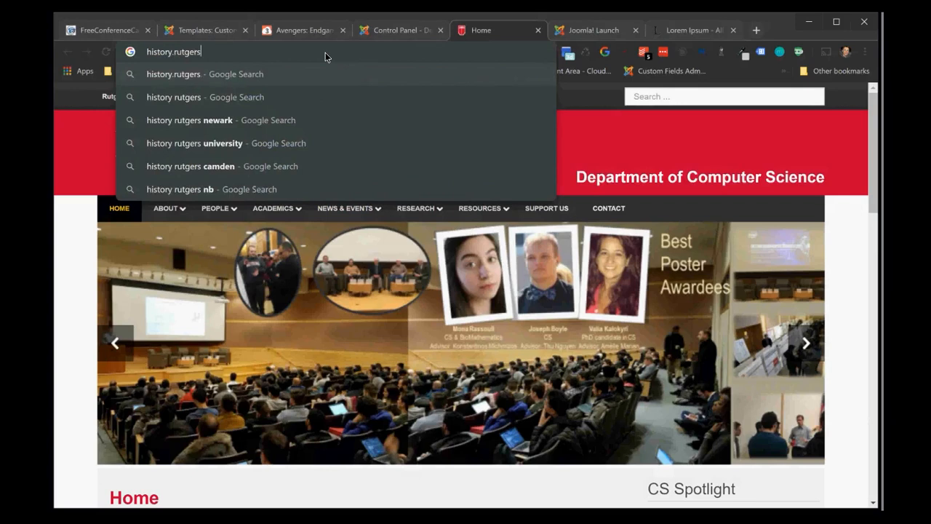
{"action": "key", "text": "Return"}
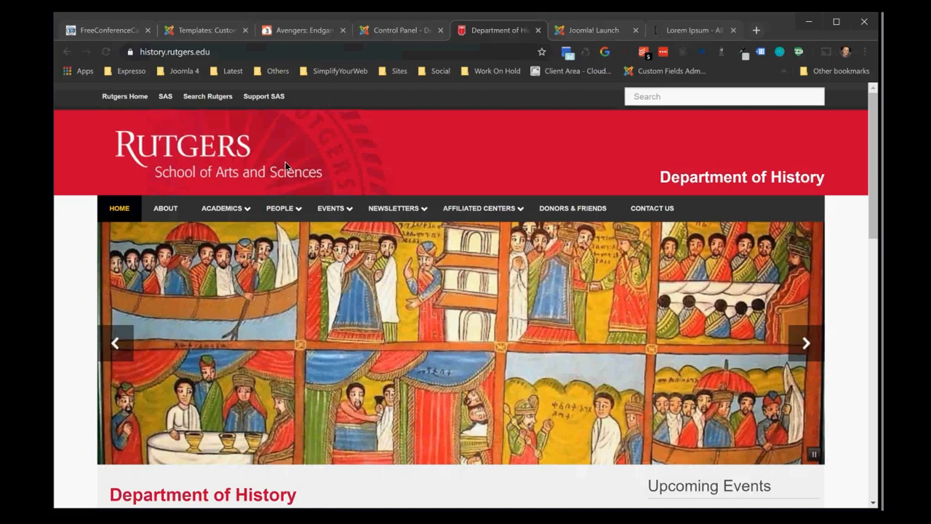
{"action": "mouse_move", "coordinate": [268, 216]}
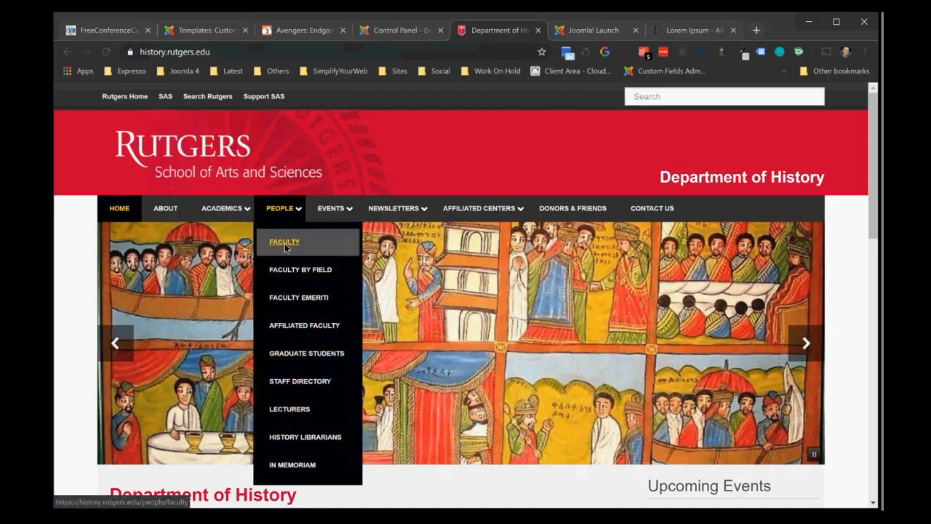
{"action": "left_click", "coordinate": [287, 268]}
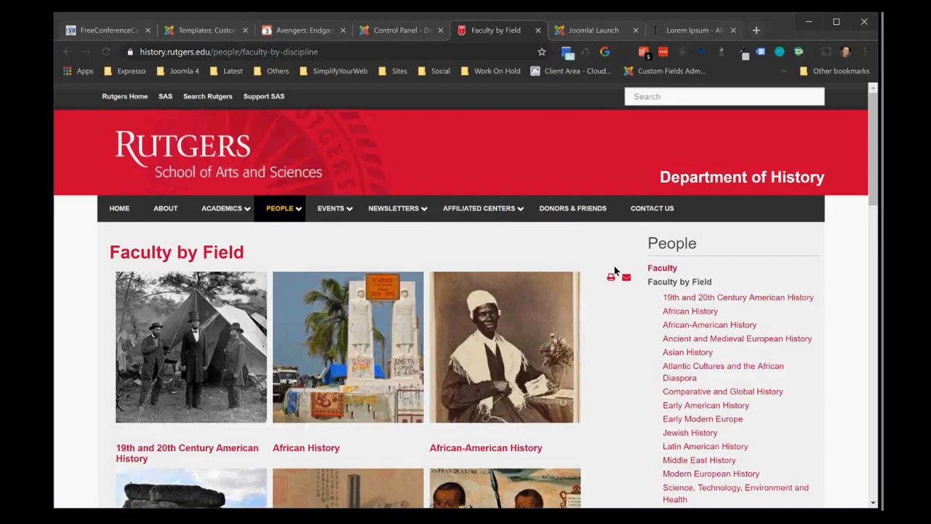
View the first profile under 19th and 20th Century American History and the department chair's profile from the Faculty list
{"action": "left_click", "coordinate": [688, 300]}
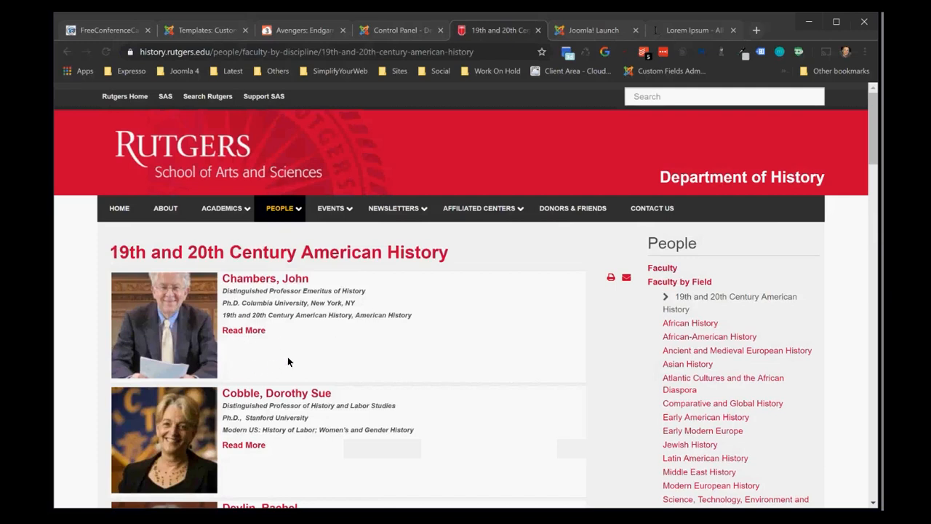
{"action": "left_click", "coordinate": [249, 286]}
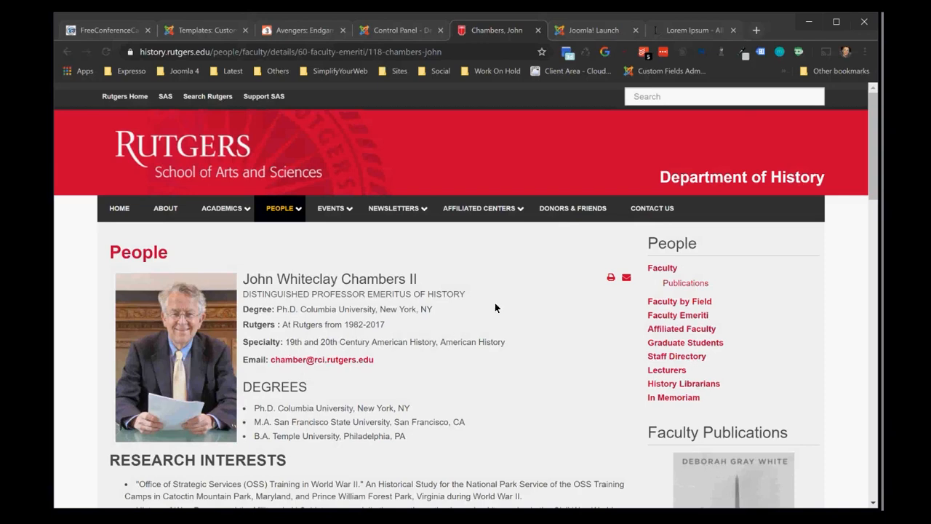
{"action": "left_click", "coordinate": [655, 268]}
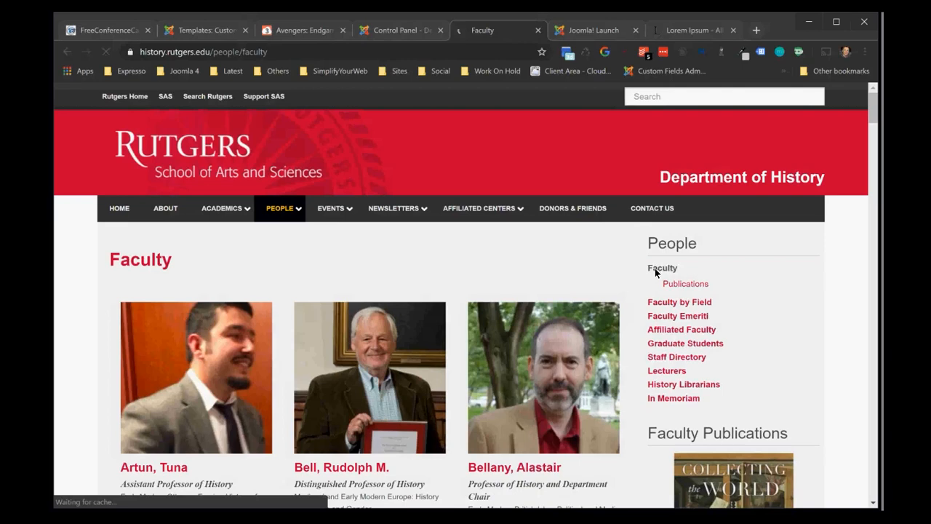
{"action": "left_click", "coordinate": [494, 411]}
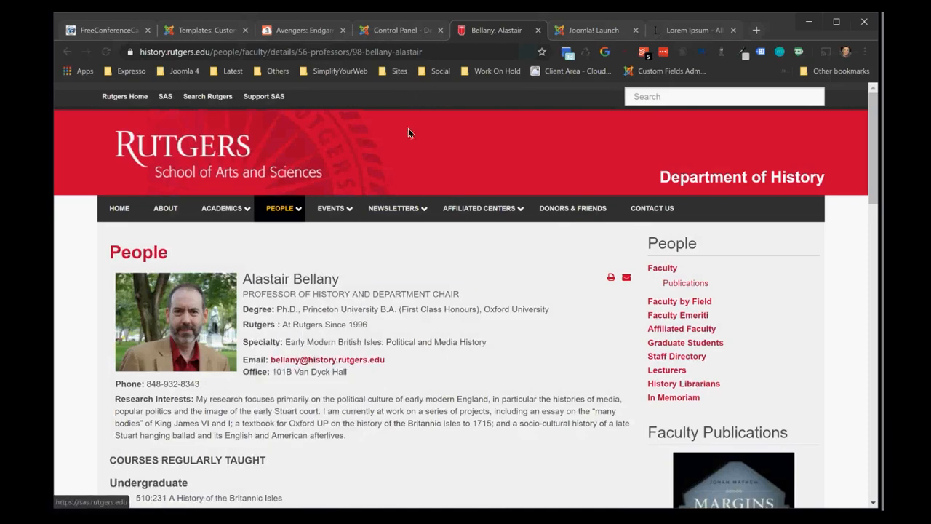
Load the Department of Economics site at economics.rutgers.edu
{"action": "left_click", "coordinate": [433, 54]}
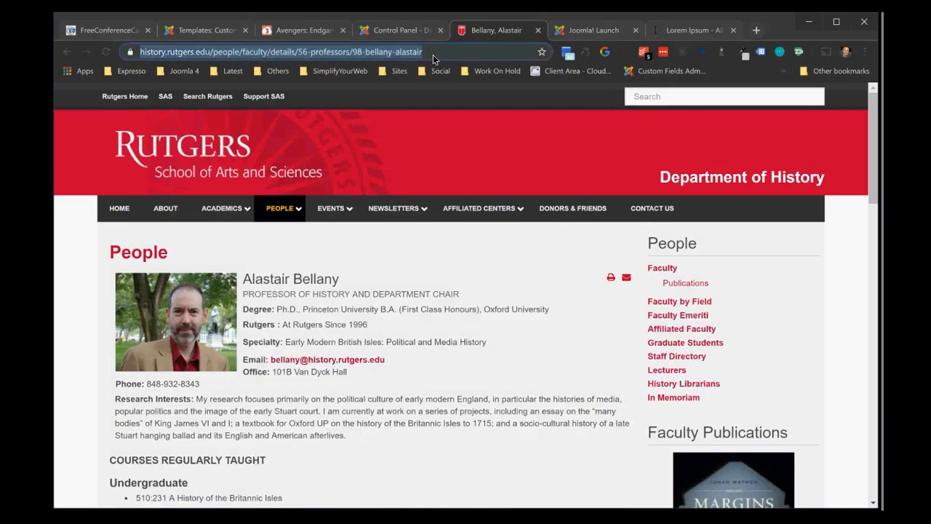
{"action": "type", "text": "econ"}
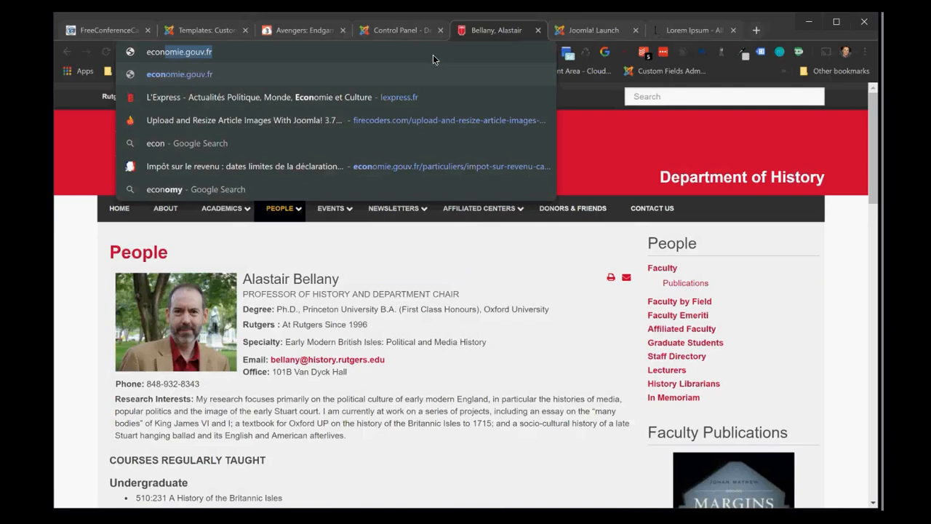
{"action": "type", "text": "omics.rutgers.edu"}
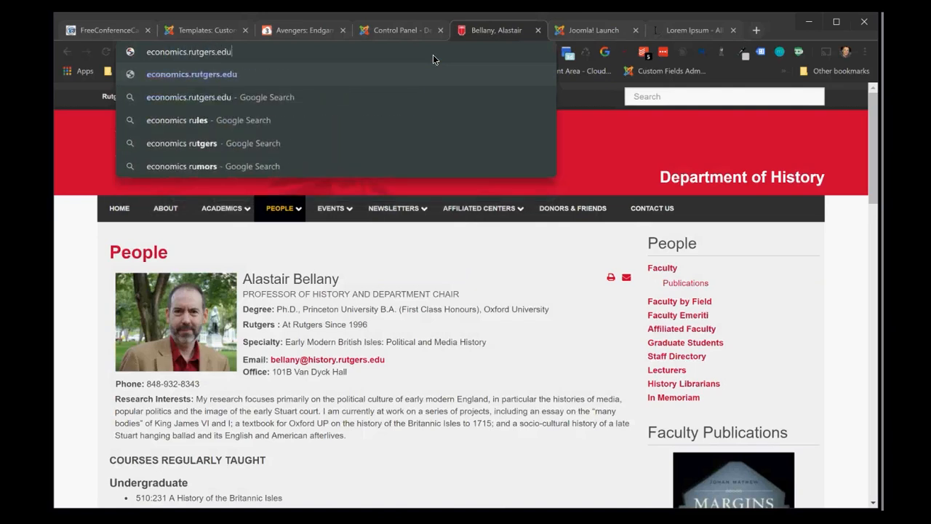
{"action": "key", "text": "Return"}
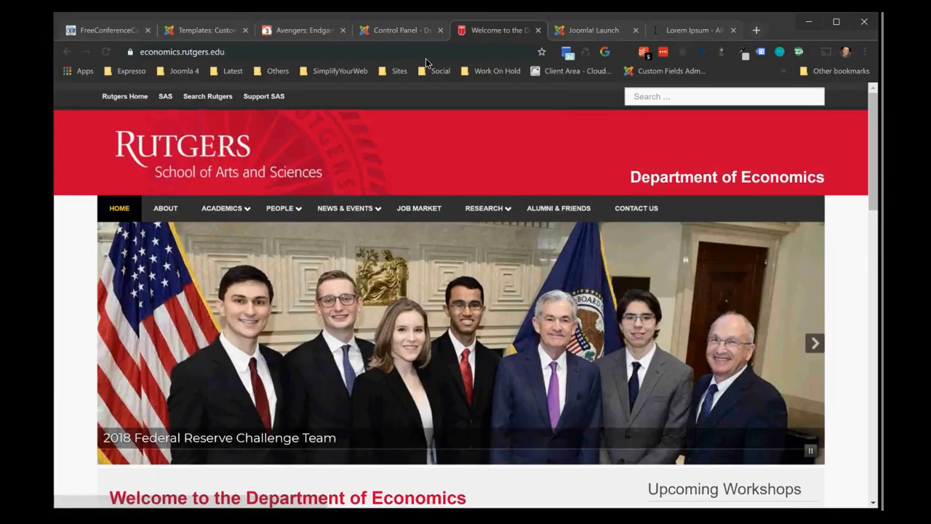
Open the Economics faculty list under People and view the profile of the second faculty member
{"action": "mouse_move", "coordinate": [280, 208]}
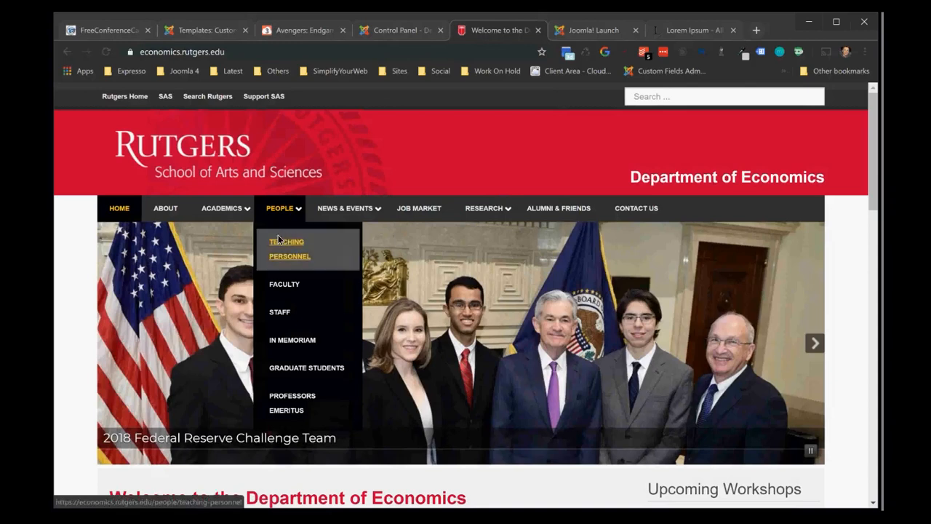
{"action": "left_click", "coordinate": [278, 285]}
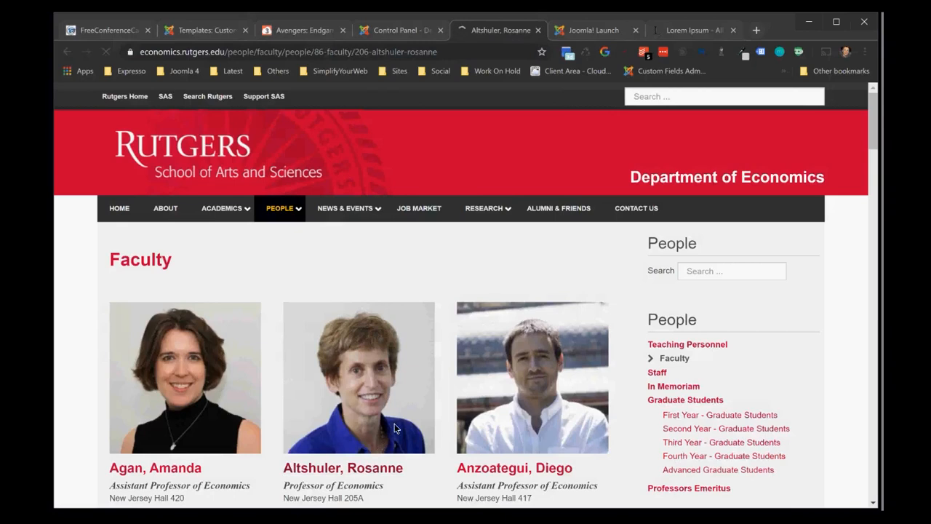
{"action": "left_click", "coordinate": [397, 420]}
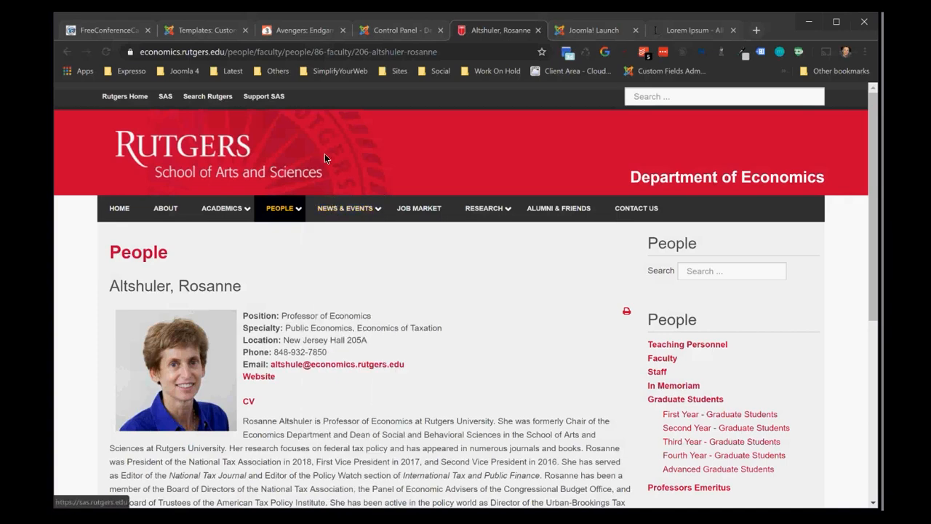
Return to the Computer Science administrator, open the Sas-red template for customisation from the site styles, and expand its html folder
{"action": "left_click", "coordinate": [388, 33]}
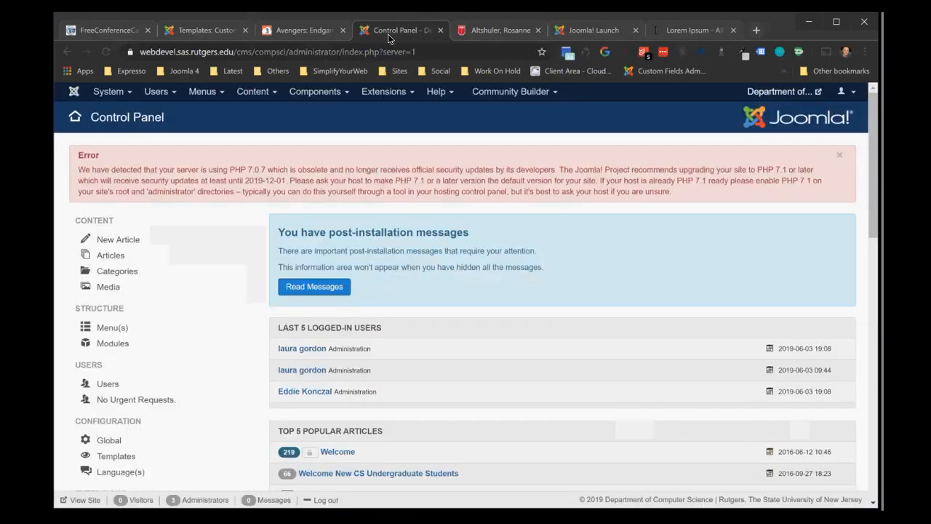
{"action": "left_click", "coordinate": [385, 93]}
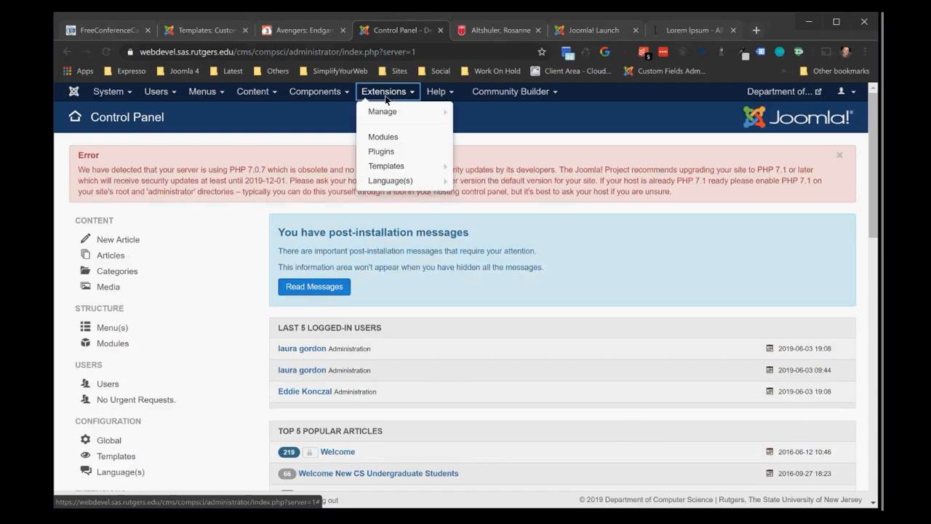
{"action": "left_click", "coordinate": [390, 168]}
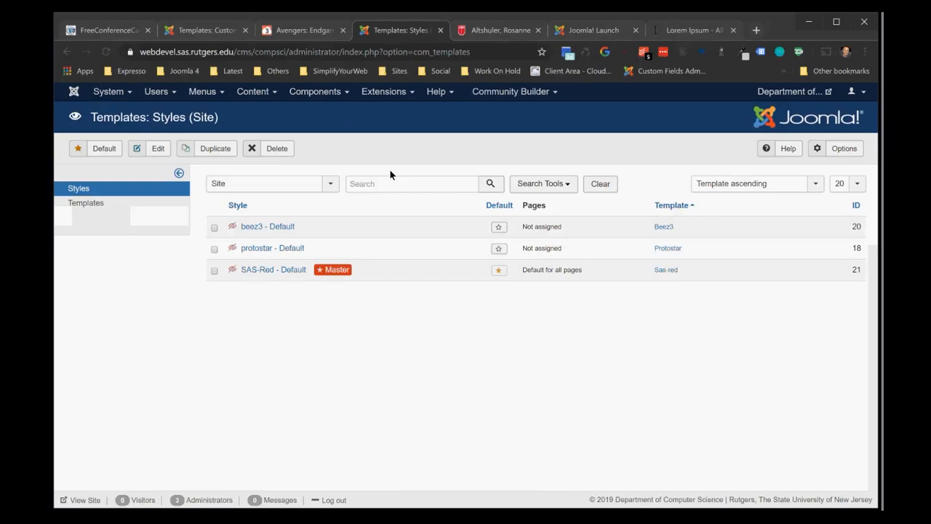
{"action": "left_click", "coordinate": [666, 270]}
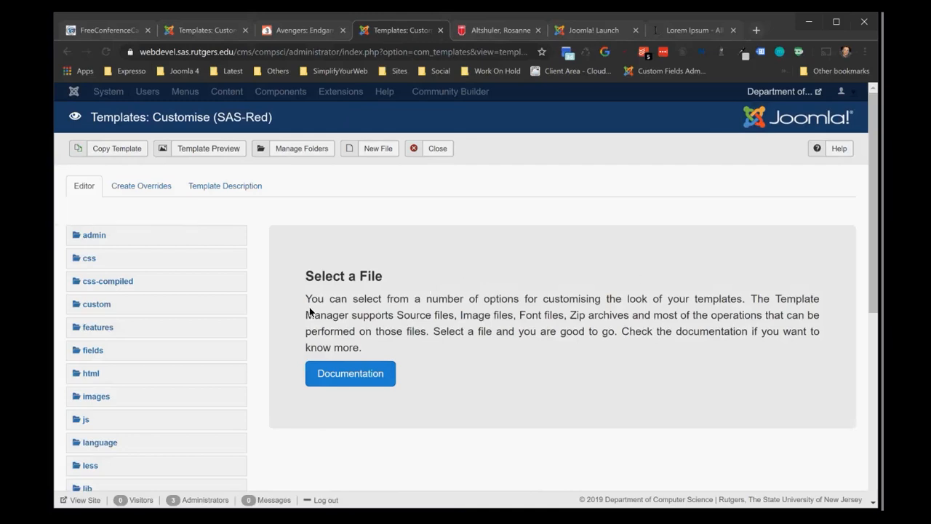
{"action": "left_click", "coordinate": [90, 375]}
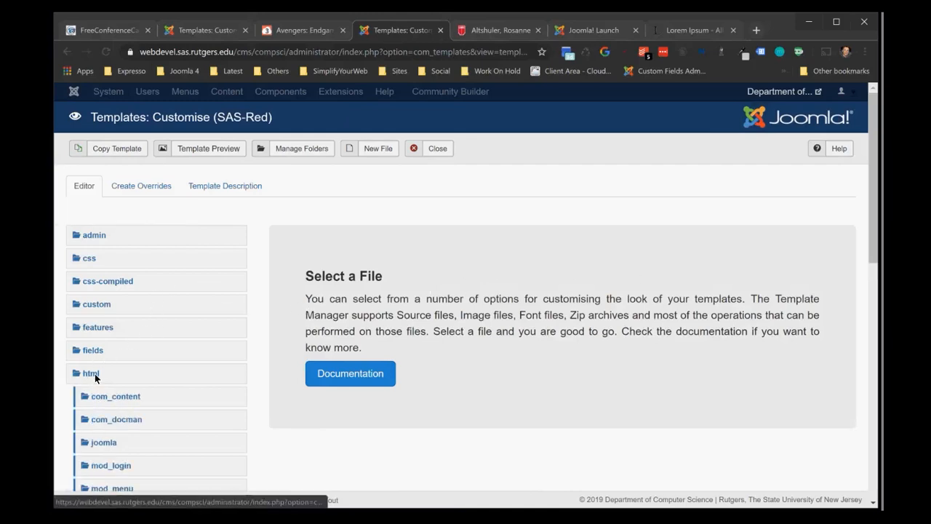
Open url.php from the html/plg_fields_url folder of the SAS-Red template, view its source code, and close the file
{"action": "left_click_drag", "start_coordinate": [870, 238], "coordinate": [854, 330]}
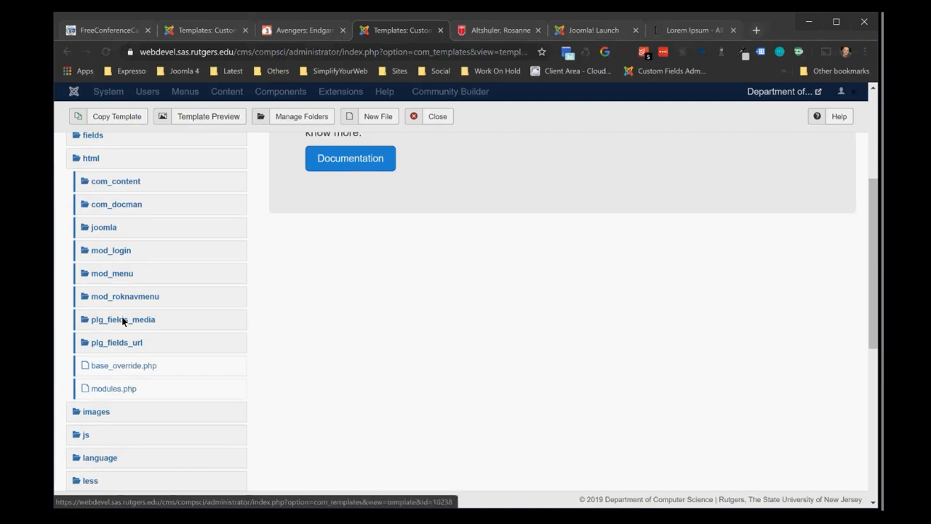
{"action": "left_click", "coordinate": [123, 343]}
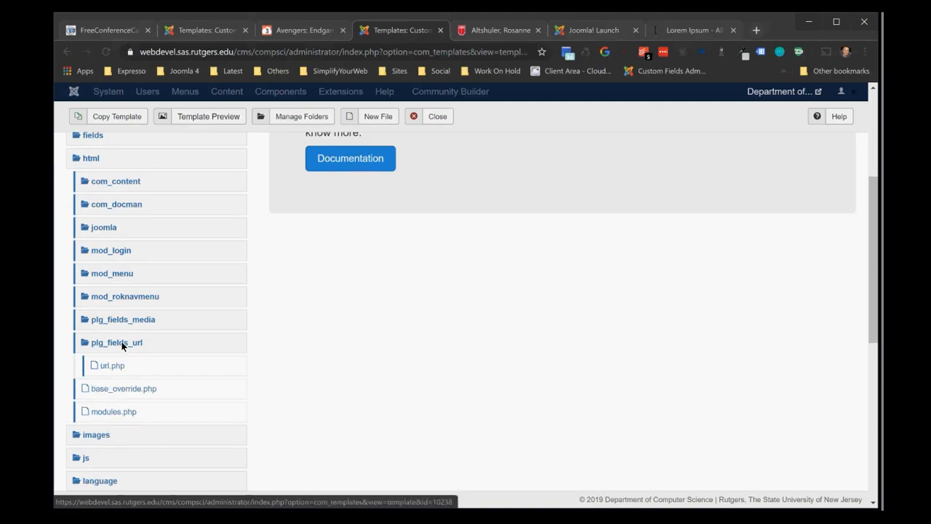
{"action": "left_click", "coordinate": [107, 369]}
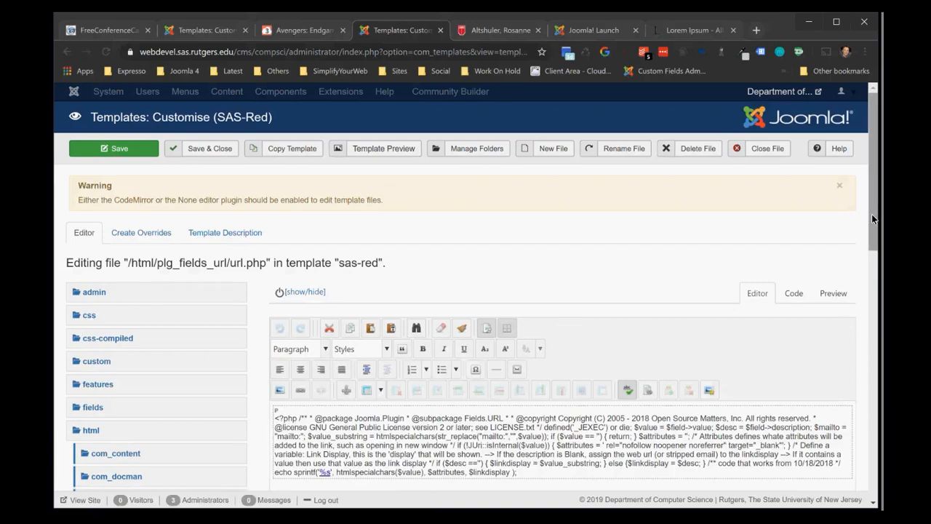
{"action": "left_click", "coordinate": [793, 294]}
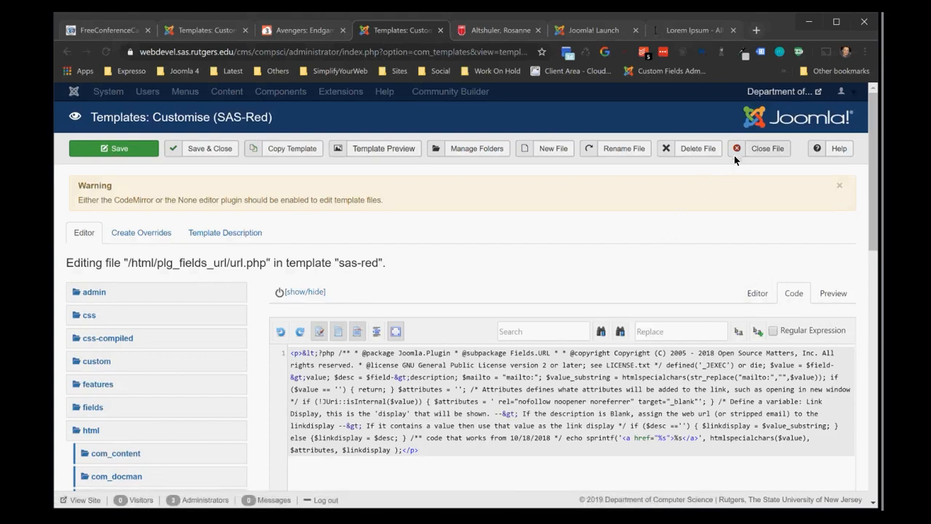
{"action": "left_click", "coordinate": [775, 149]}
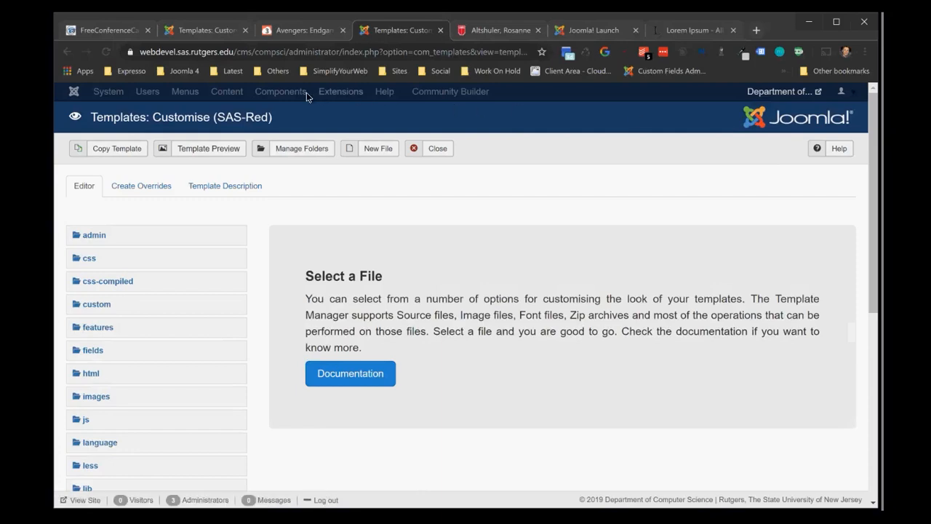
{"action": "double_click", "coordinate": [151, 56]}
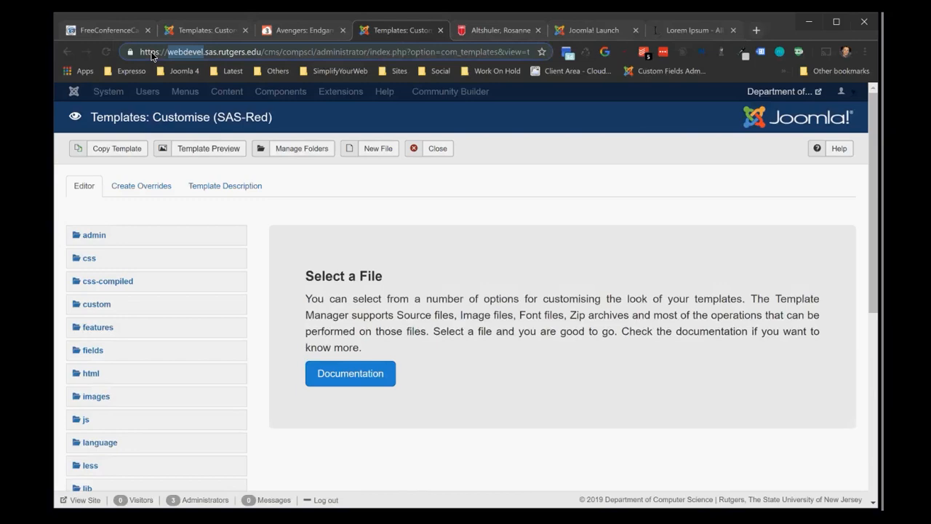
{"action": "type", "text": "www"}
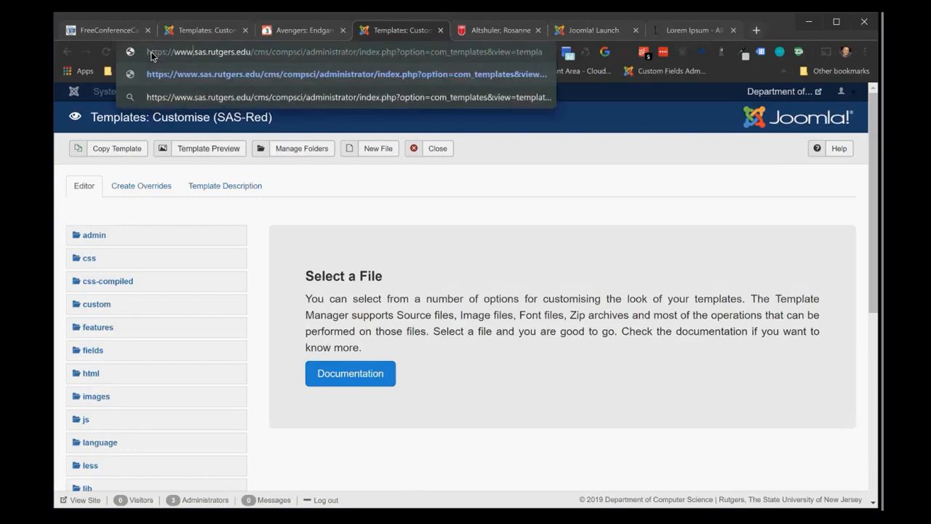
{"action": "key", "text": "Return"}
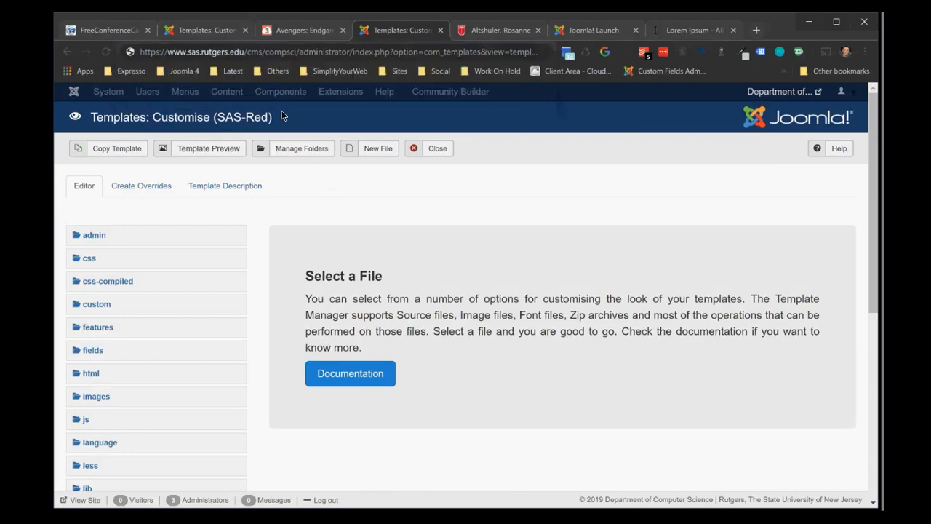
{"action": "double_click", "coordinate": [270, 52]}
{"action": "type", "text": "history"}
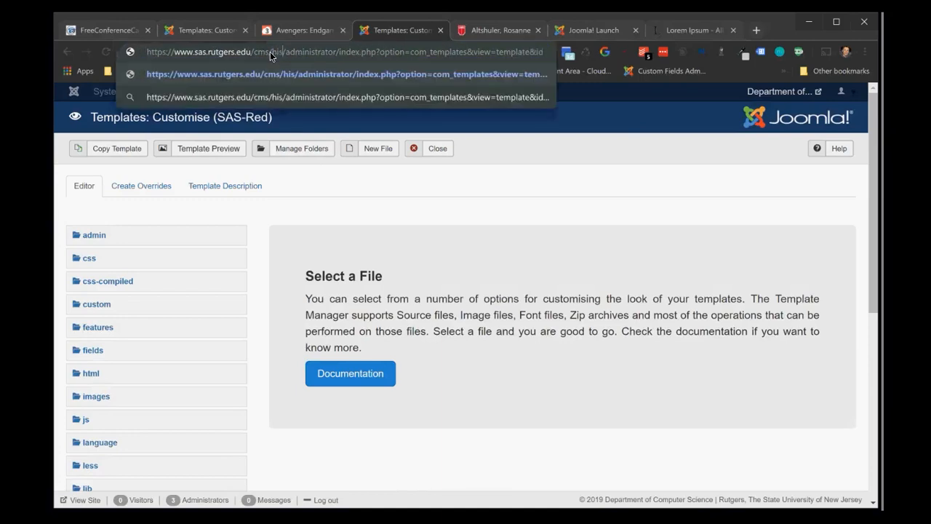
{"action": "key", "text": "Return"}
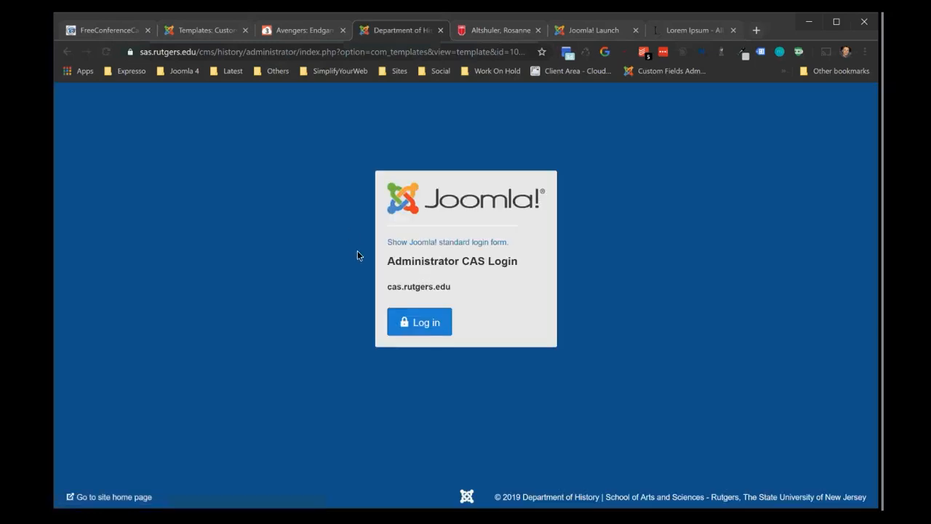
{"action": "left_click", "coordinate": [412, 321]}
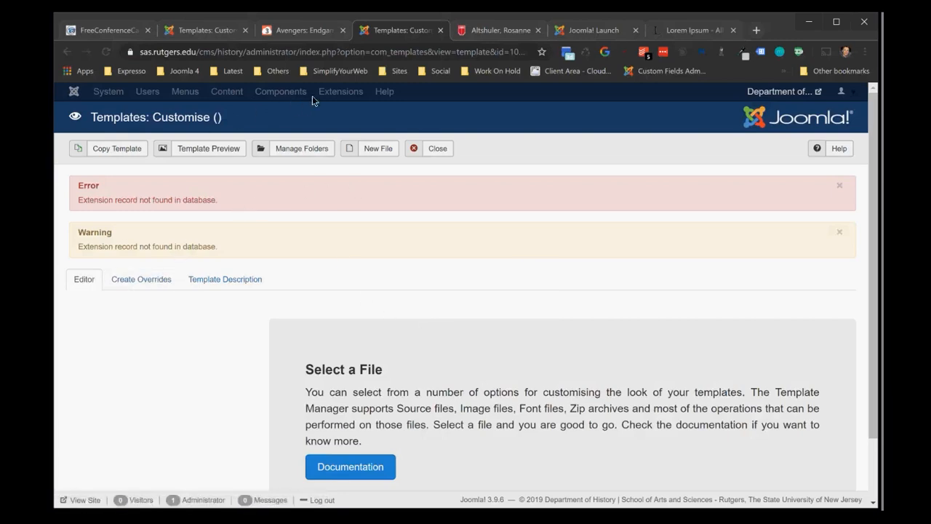
Open the Sas-red template for customisation from the History site's template styles and open html/plg_fields_url/url.php
{"action": "left_click", "coordinate": [435, 149]}
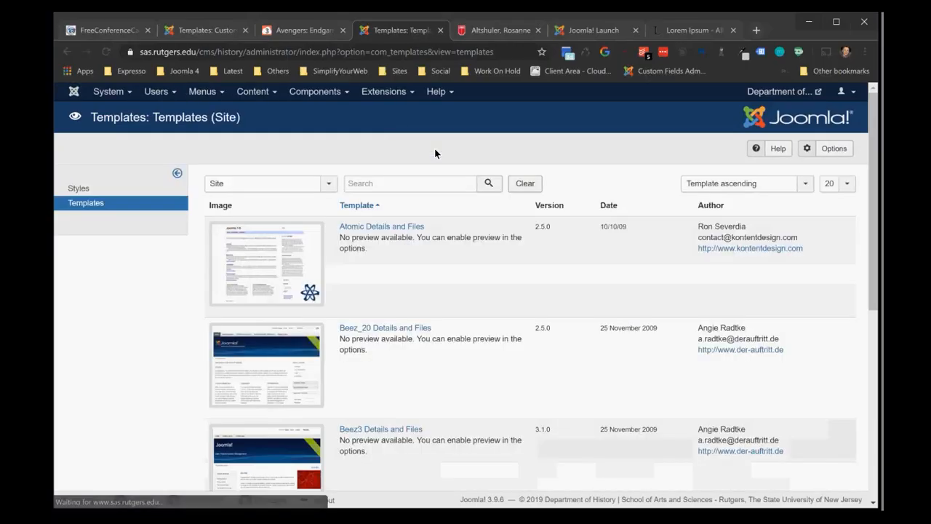
{"action": "left_click", "coordinate": [114, 183]}
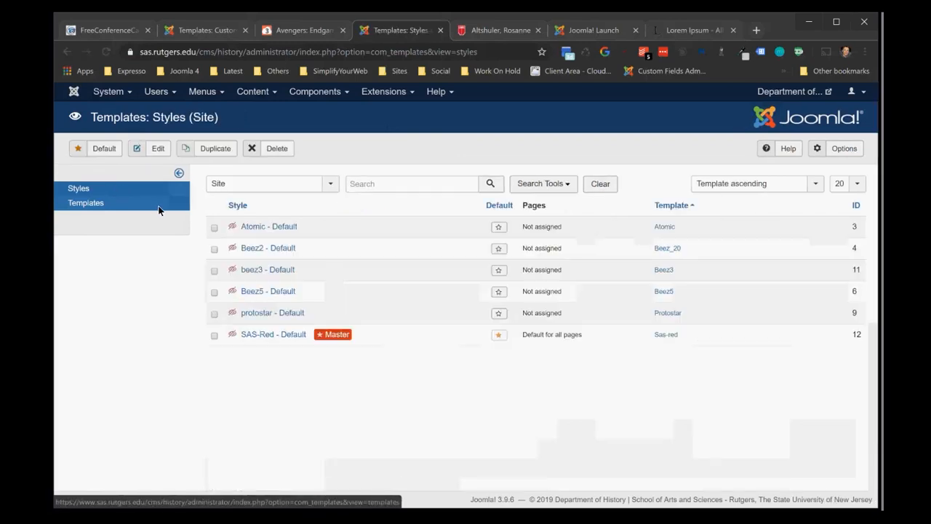
{"action": "left_click", "coordinate": [663, 336]}
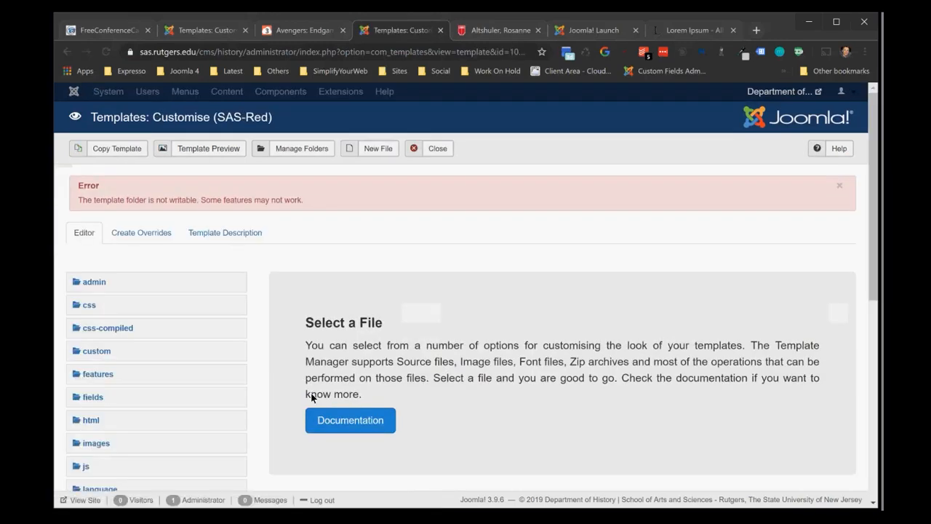
{"action": "left_click", "coordinate": [88, 420]}
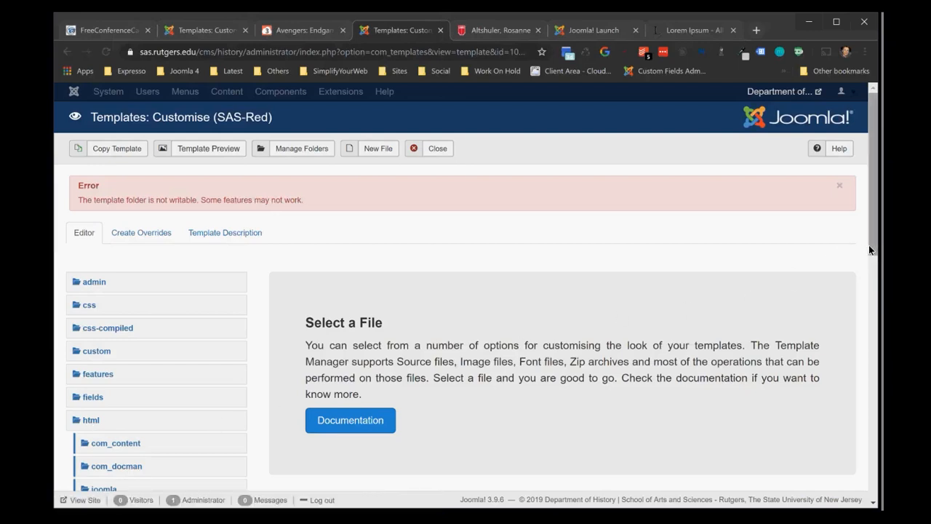
{"action": "left_click_drag", "start_coordinate": [870, 245], "coordinate": [853, 342]}
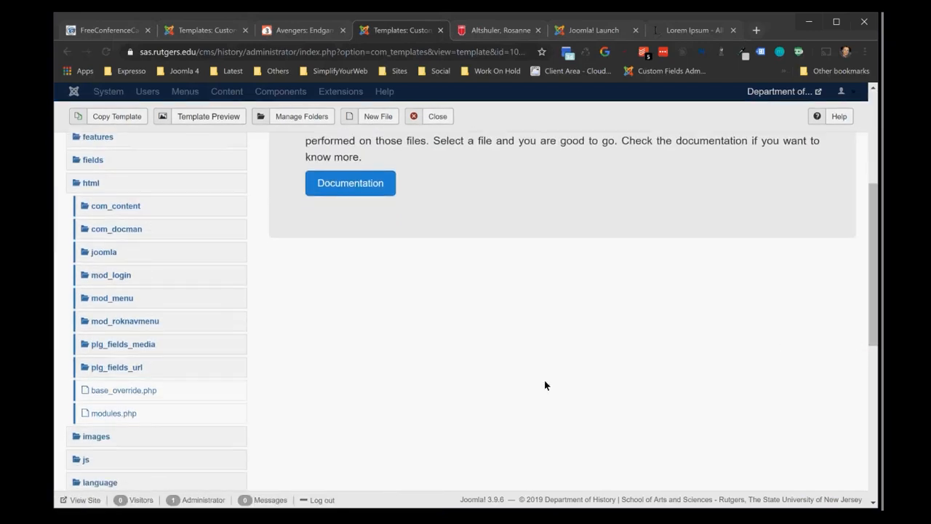
{"action": "left_click", "coordinate": [112, 366]}
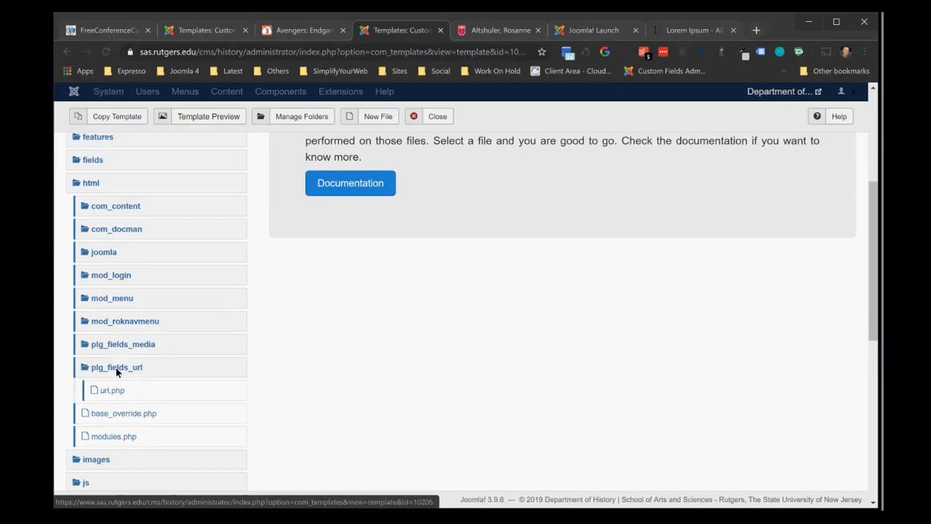
{"action": "left_click", "coordinate": [116, 394]}
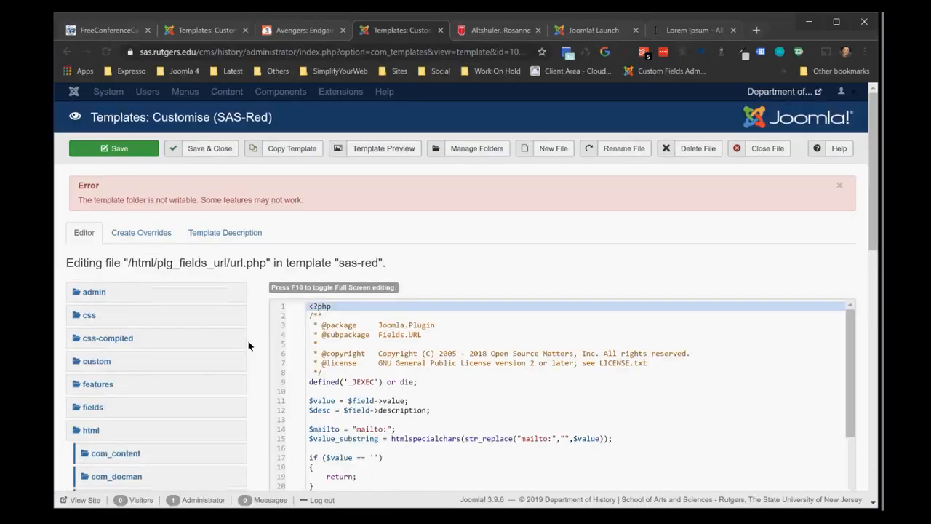
Enlarge the page to 150% and examine the url.php override code, including the value, description and mailto variables
{"action": "left_click_drag", "start_coordinate": [875, 230], "coordinate": [861, 276]}
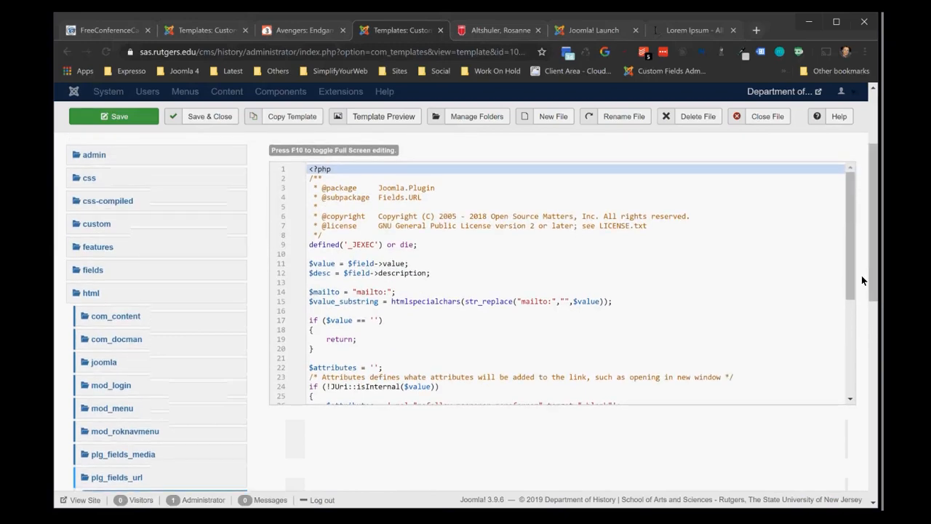
{"action": "left_click", "coordinate": [468, 330]}
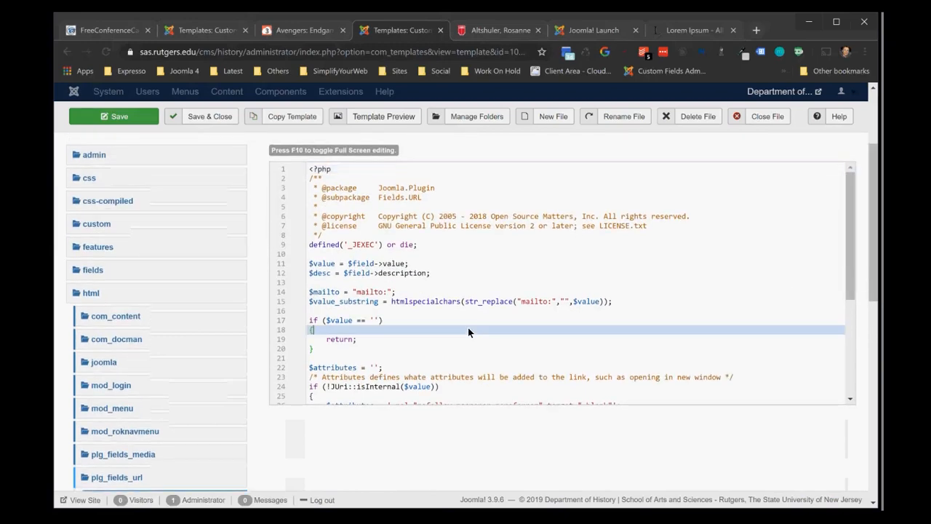
{"action": "key", "text": "ctrl+plus"}
{"action": "key", "text": "ctrl+plus"}
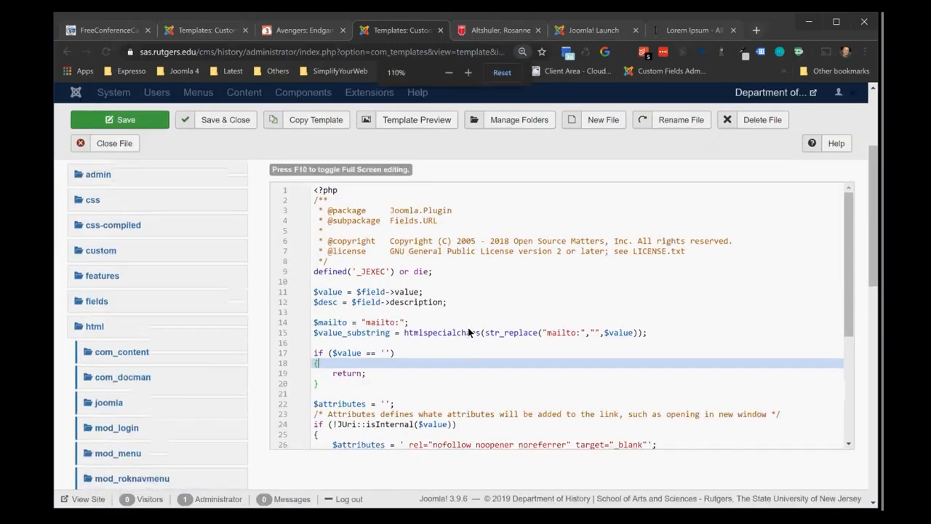
{"action": "key", "text": "ctrl+plus"}
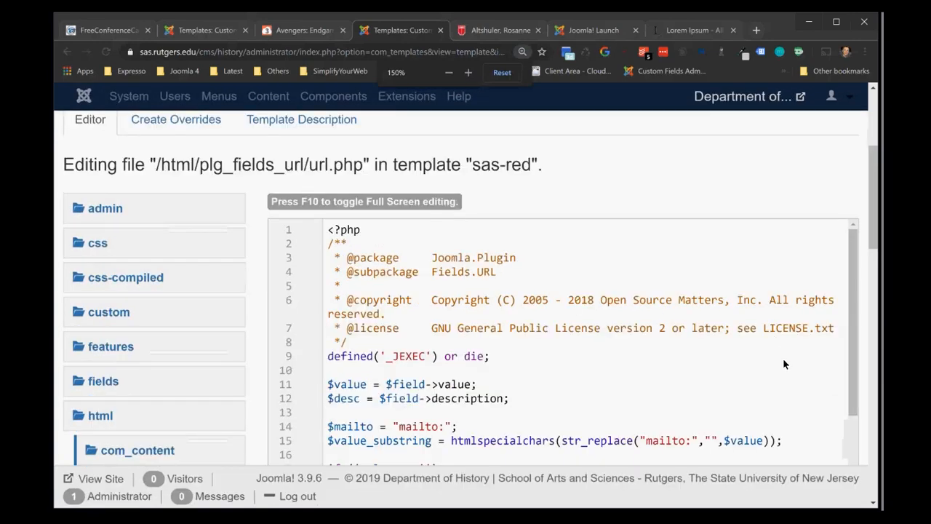
{"action": "left_click_drag", "start_coordinate": [869, 230], "coordinate": [866, 259]}
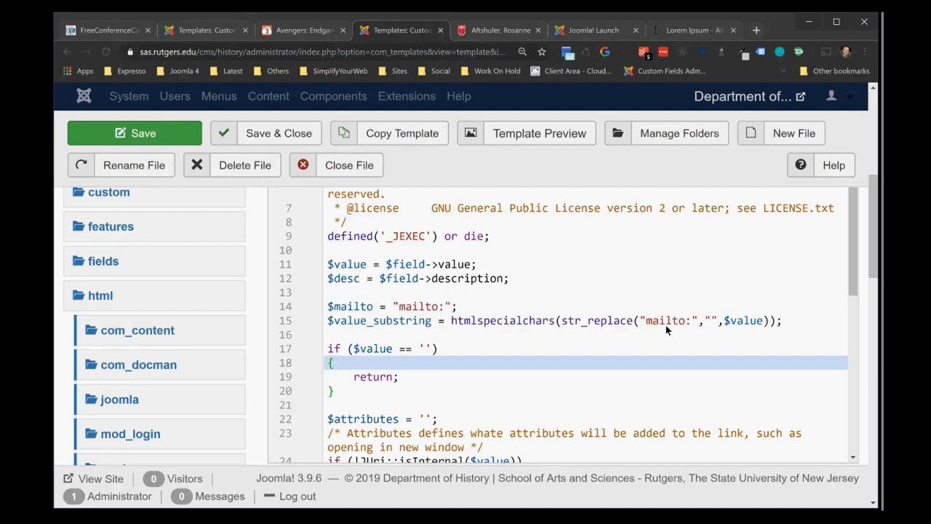
Return to the customfield.joomla.com administrator and close media.php and the Cloudbase3 template customisation
{"action": "left_click", "coordinate": [194, 30]}
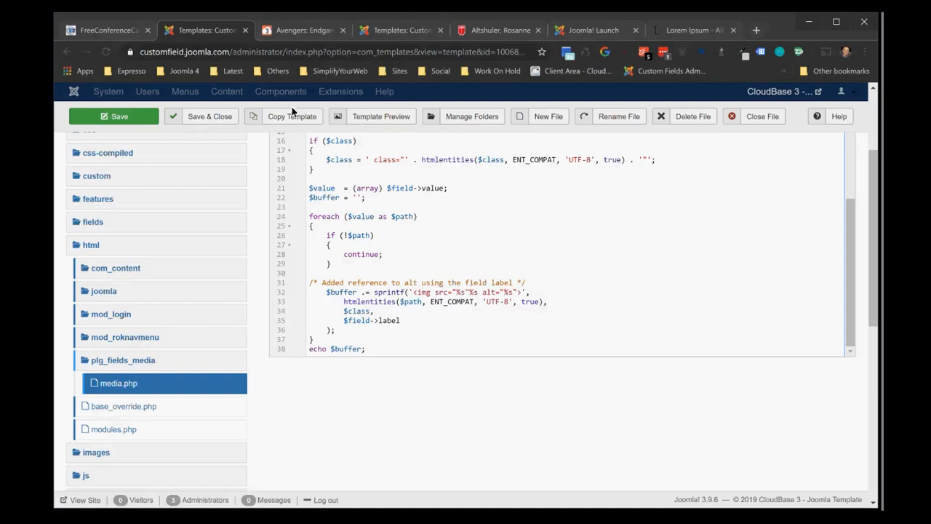
{"action": "left_click", "coordinate": [755, 113]}
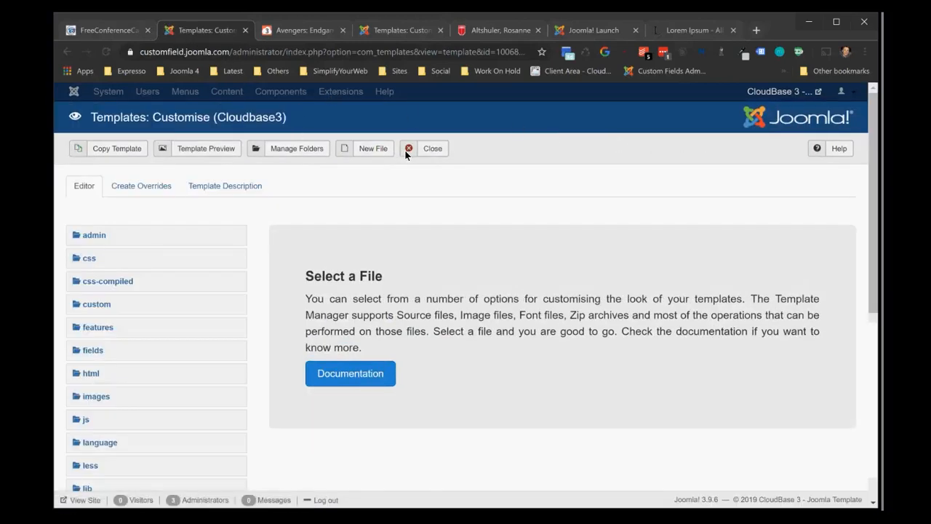
{"action": "left_click", "coordinate": [432, 148]}
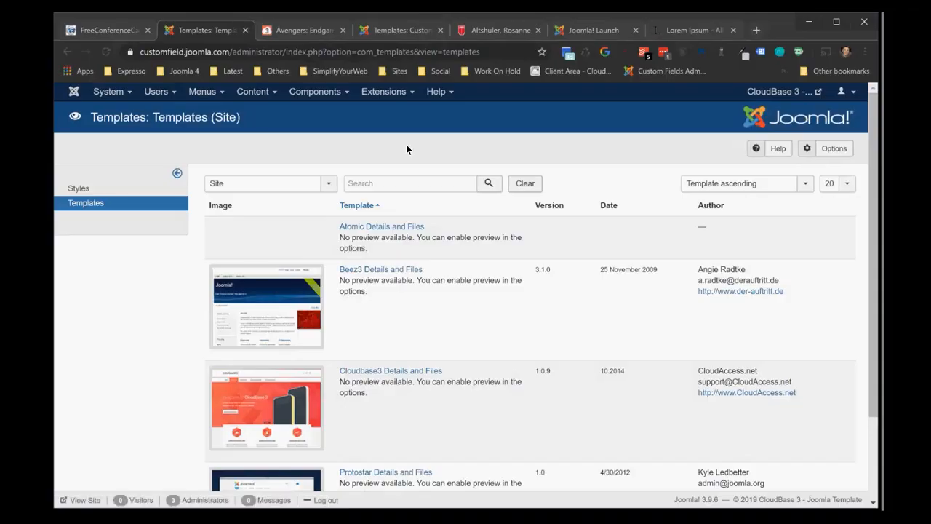
View the article list, and open the list of custom fields for articles
{"action": "left_click", "coordinate": [250, 92]}
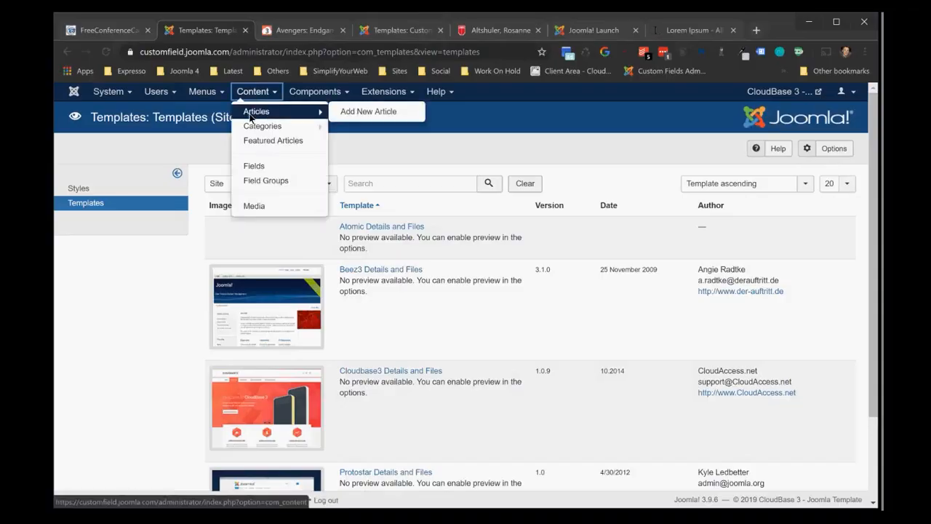
{"action": "left_click", "coordinate": [251, 116]}
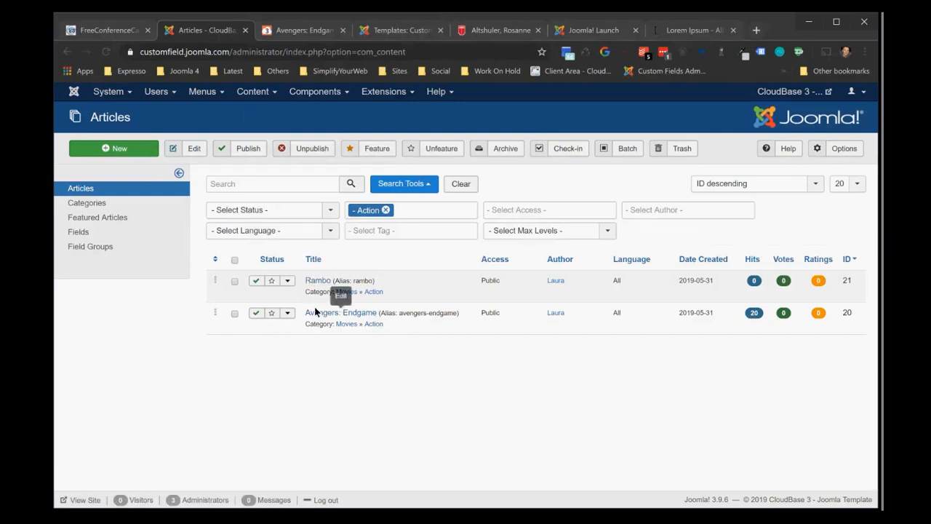
{"action": "left_click", "coordinate": [250, 92]}
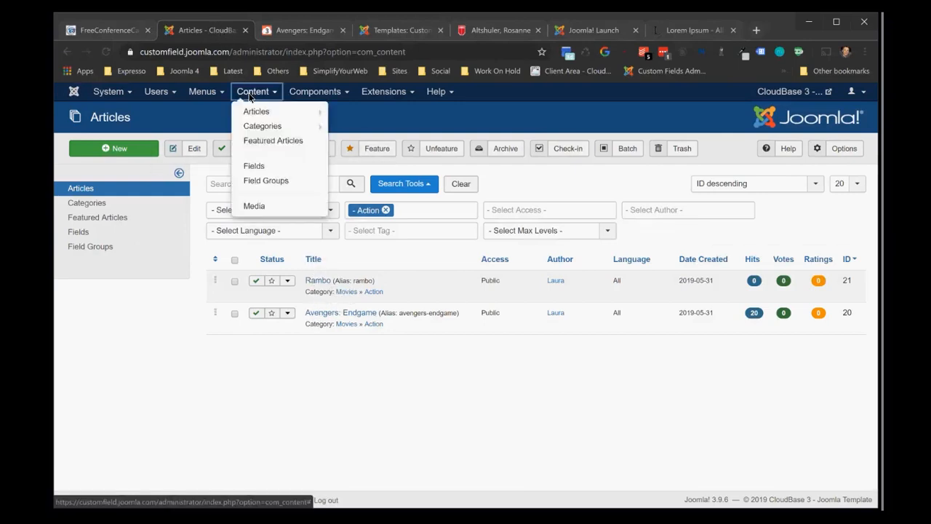
{"action": "left_click", "coordinate": [251, 168]}
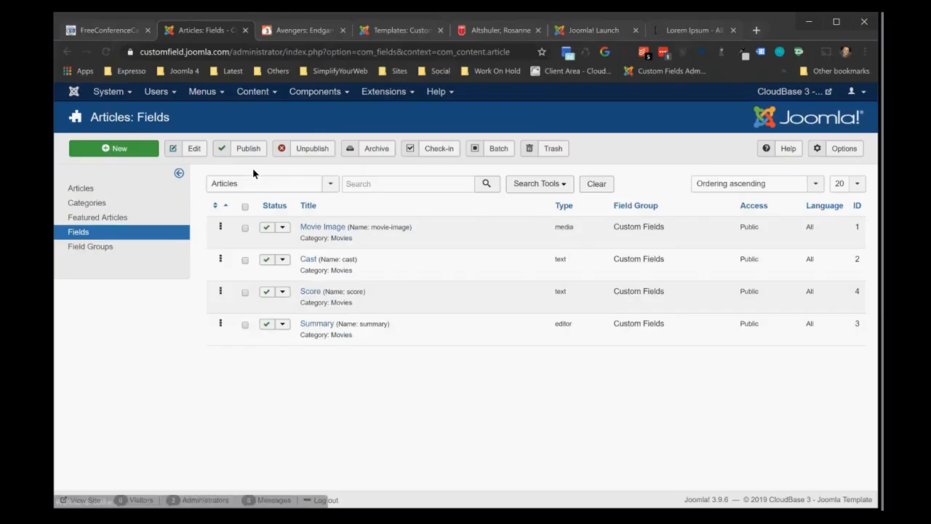
Create a new article field titled email with the type URL (url), save it, and return to the fields list
{"action": "left_click", "coordinate": [130, 151]}
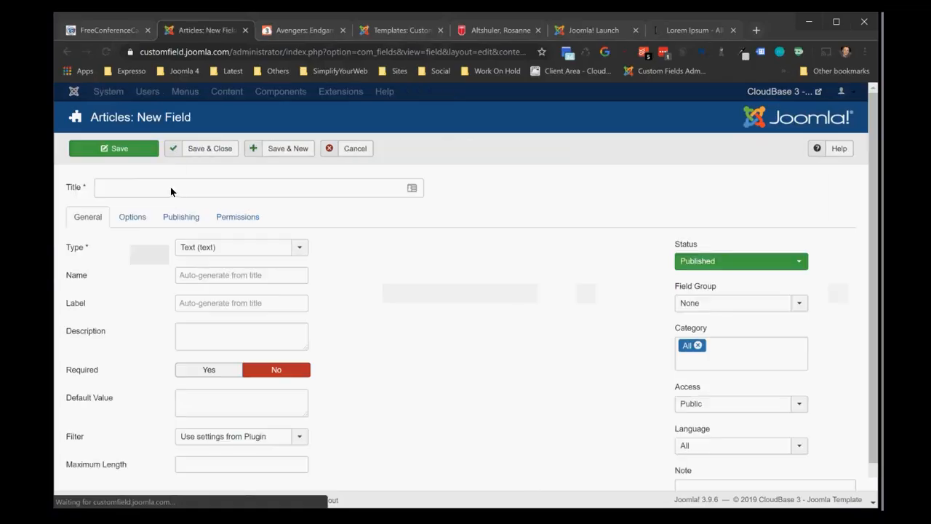
{"action": "left_click", "coordinate": [182, 191]}
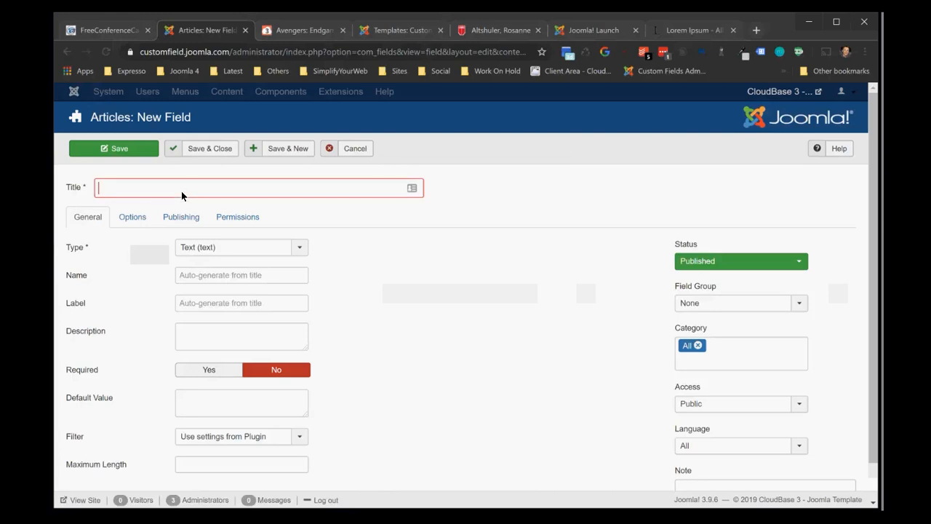
{"action": "type", "text": "email"}
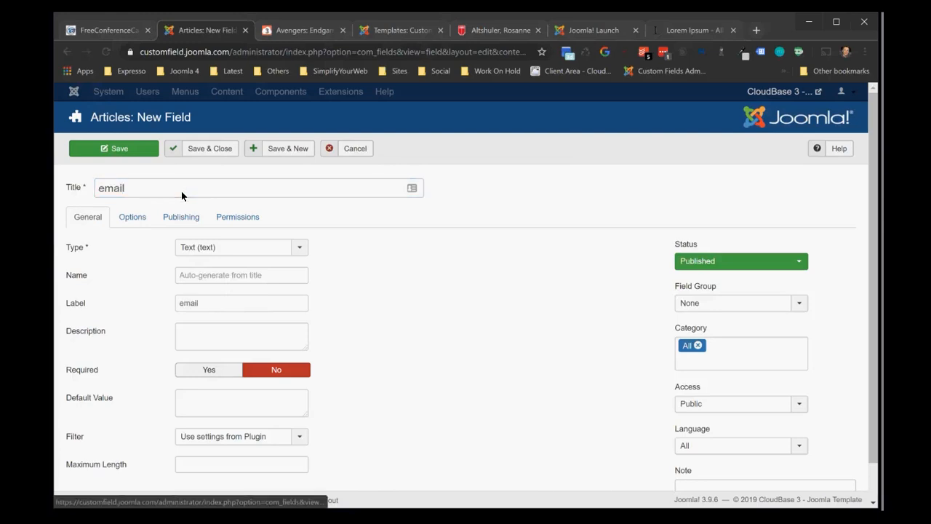
{"action": "left_click", "coordinate": [219, 247]}
{"action": "type", "text": "url"}
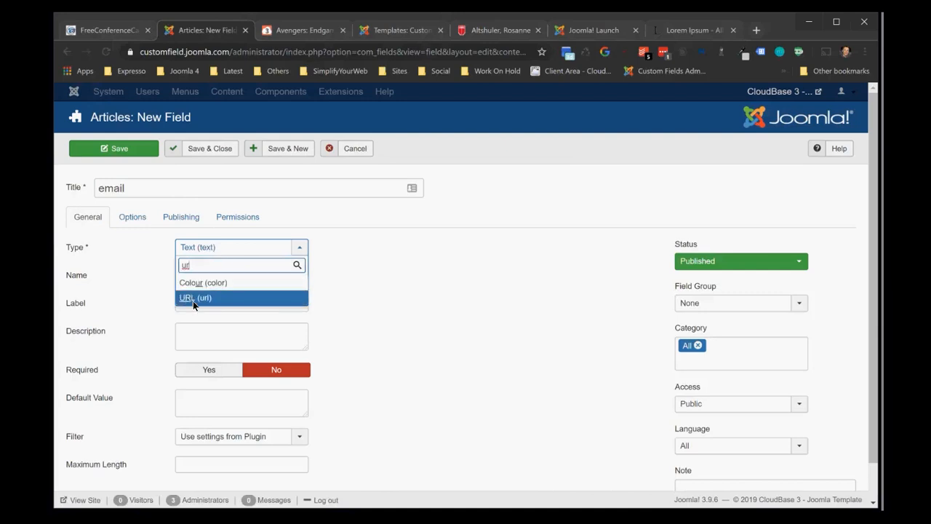
{"action": "left_click", "coordinate": [193, 300]}
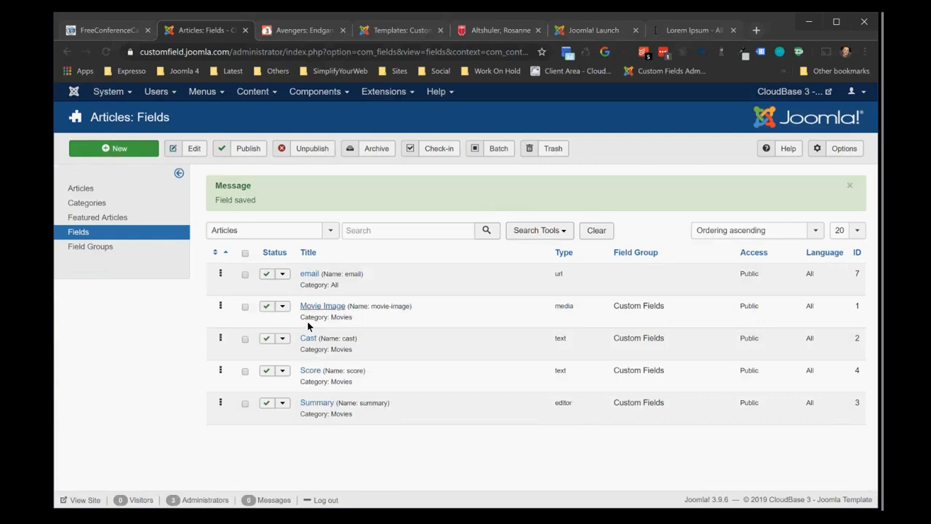
Assign the email field to the Custom Fields group and only the Movies category instead of All, saving and closing it
{"action": "left_click", "coordinate": [309, 275]}
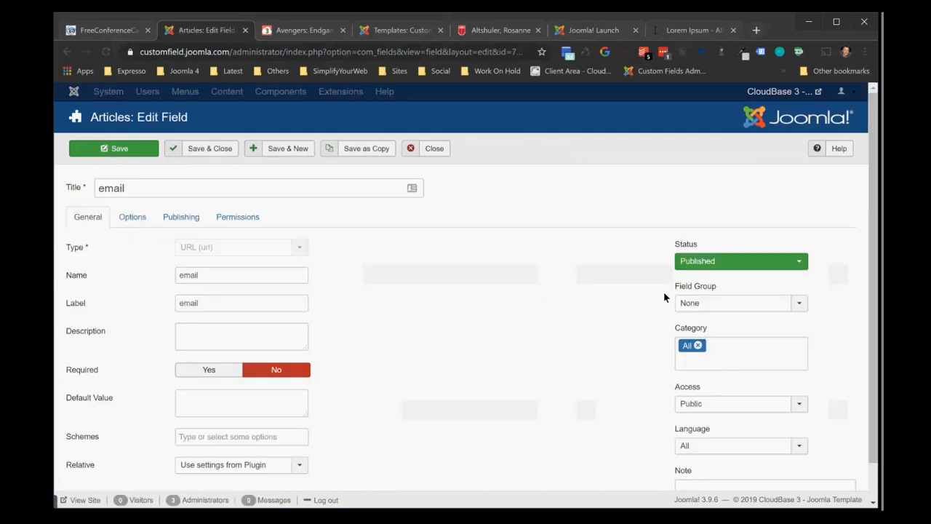
{"action": "left_click", "coordinate": [741, 304]}
{"action": "left_click", "coordinate": [740, 331]}
{"action": "left_click", "coordinate": [730, 347]}
{"action": "type", "text": "movi"}
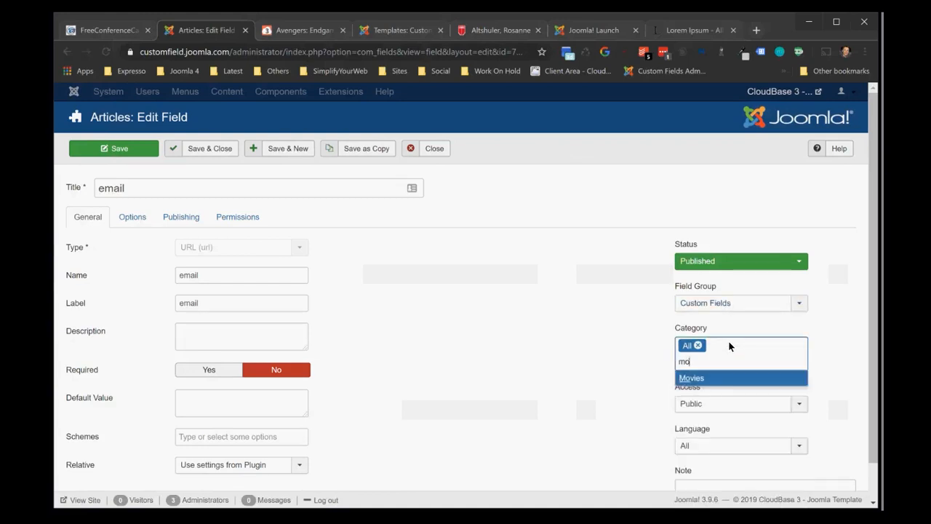
{"action": "key", "text": "Return"}
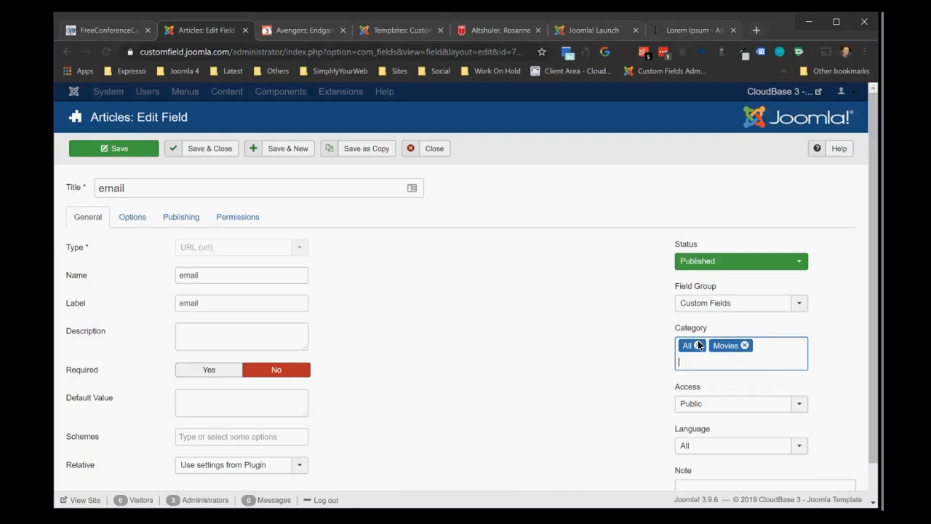
{"action": "left_click", "coordinate": [697, 345]}
{"action": "left_click", "coordinate": [211, 153]}
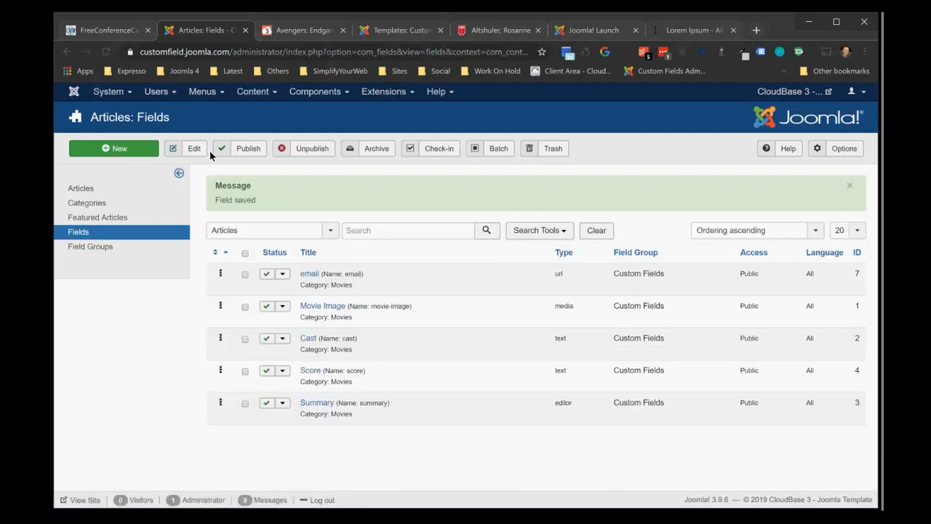
Open the Avengers: Endgame article for editing and show its custom fields
{"action": "left_click", "coordinate": [240, 92]}
{"action": "left_click", "coordinate": [248, 116]}
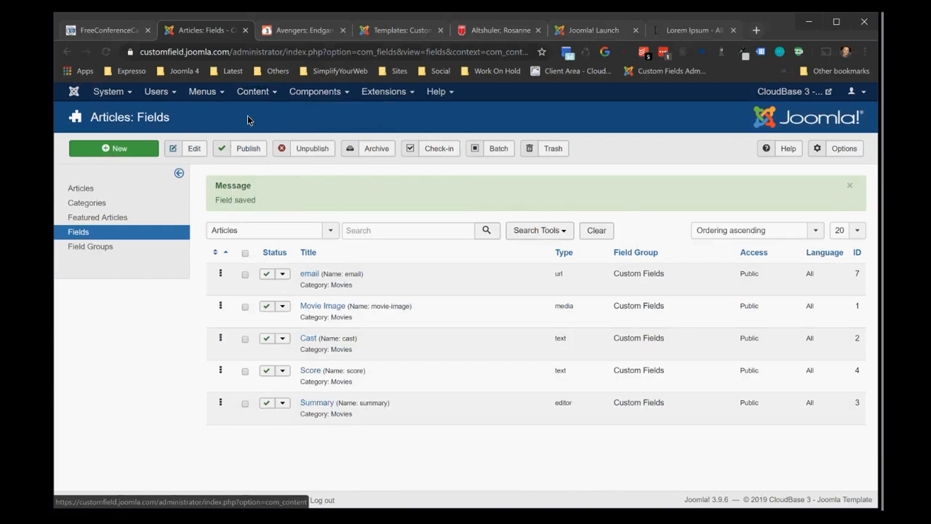
{"action": "left_click", "coordinate": [318, 315]}
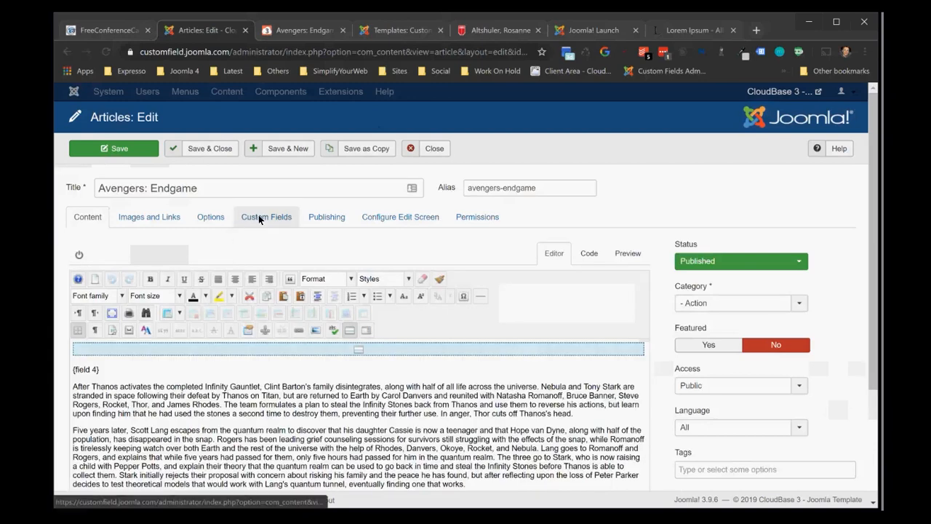
{"action": "left_click", "coordinate": [258, 218]}
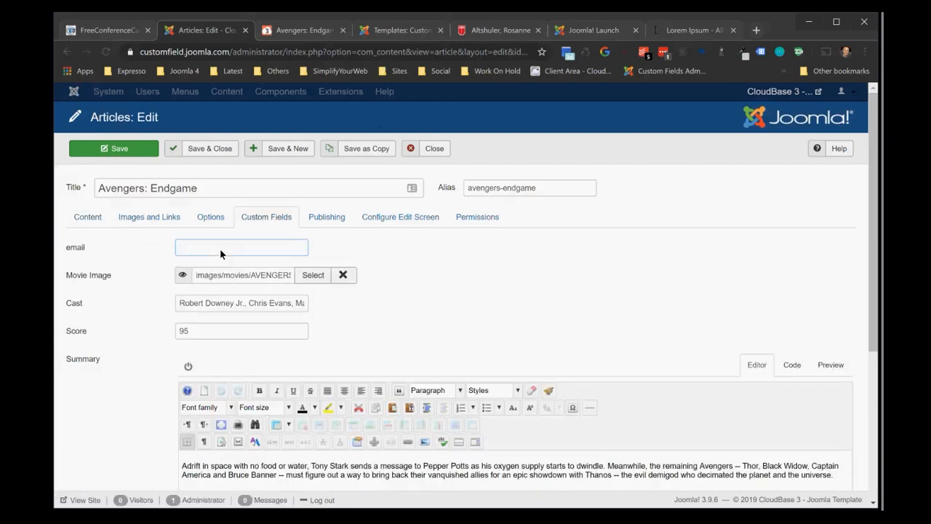
Fill the article's email field with mailto: followed directly by the contact's e-mail address
{"action": "type", "text": "mailto"}
{"action": "type", "text": ",a hre"}
{"action": "key", "text": "BackSpace"}
{"action": "key", "text": "BackSpace"}
{"action": "key", "text": "BackSpace"}
{"action": "key", "text": "BackSpace"}
{"action": "key", "text": "BackSpace"}
{"action": "key", "text": "BackSpace"}
{"action": "left_click", "coordinate": [214, 251]}
Save and close the article, and reload the public Avengers: Endgame page to check the email link
{"action": "left_click", "coordinate": [212, 148]}
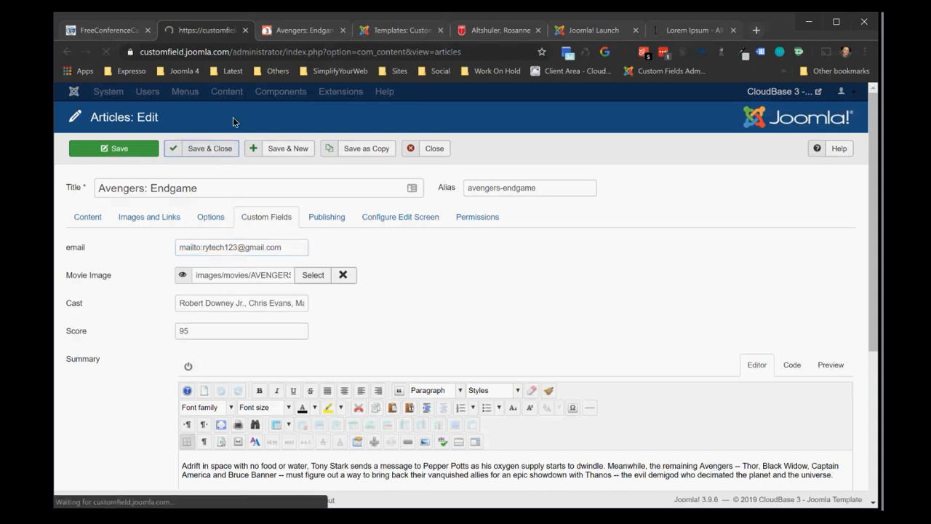
{"action": "left_click", "coordinate": [295, 32]}
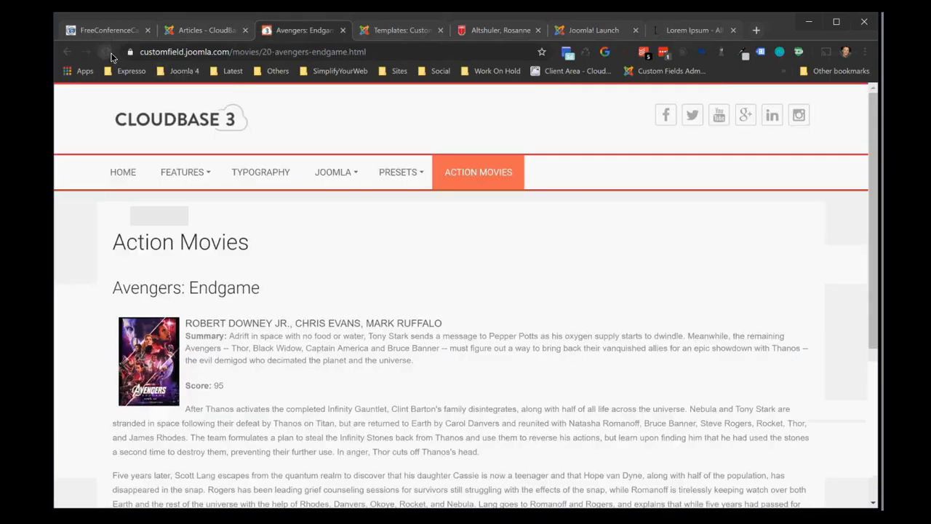
{"action": "left_click", "coordinate": [107, 53]}
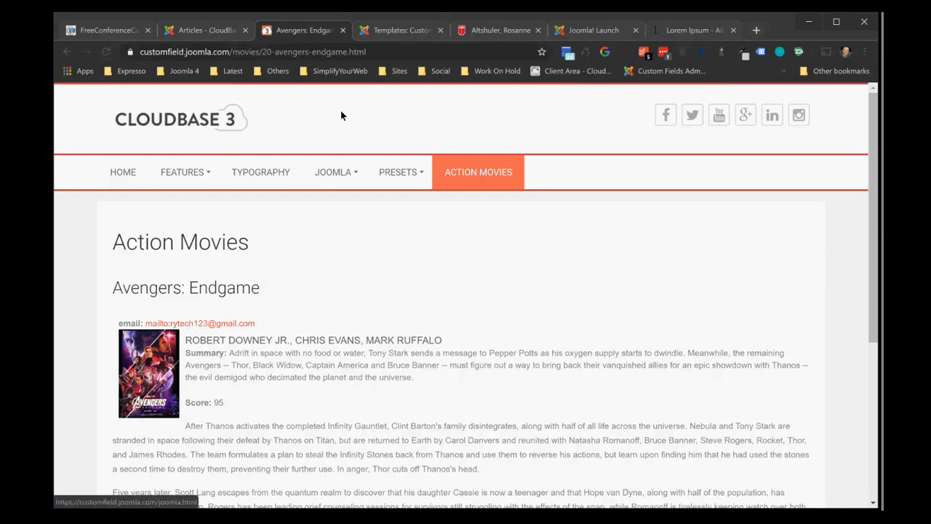
Examine the rest of the url.php override on the Rutgers site, covering the link attributes, $linkdisplay logic and final echo sprintf
{"action": "left_click", "coordinate": [398, 32]}
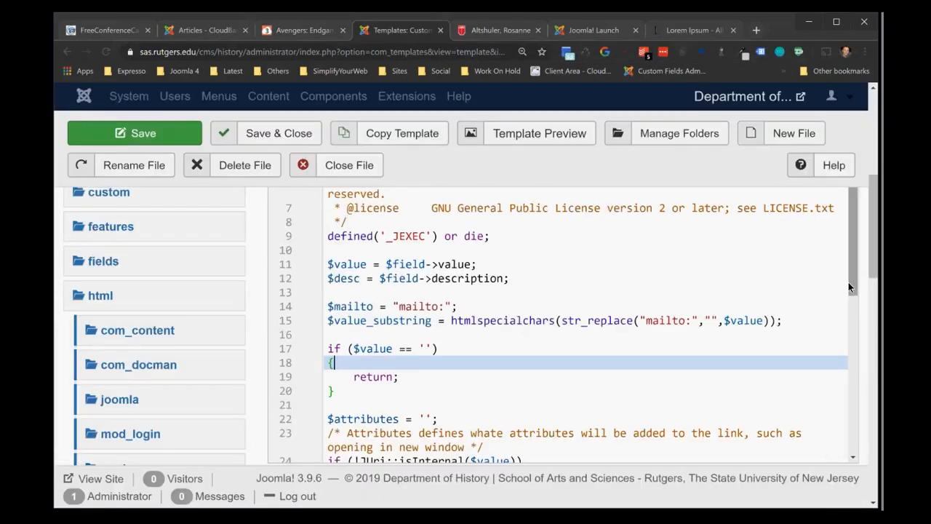
{"action": "left_click_drag", "start_coordinate": [849, 282], "coordinate": [826, 390]}
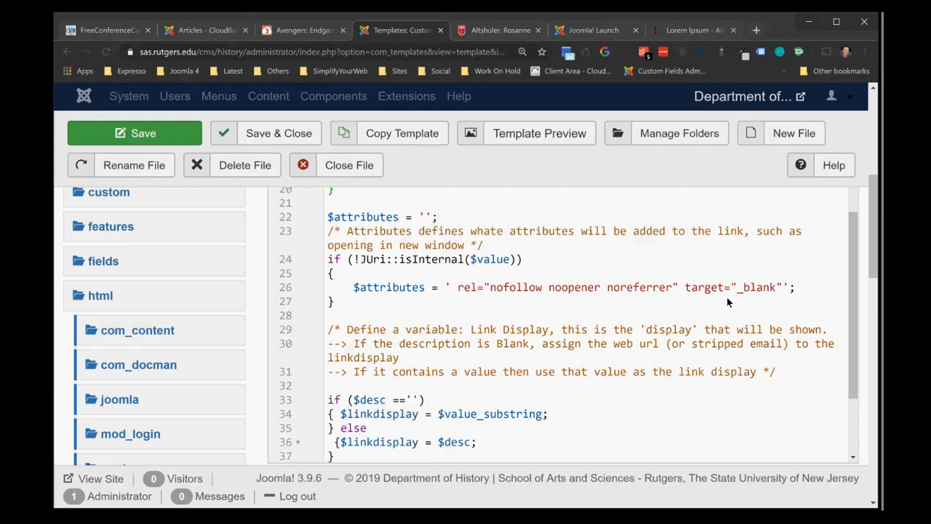
{"action": "left_click_drag", "start_coordinate": [850, 273], "coordinate": [836, 316]}
{"action": "scroll", "coordinate": [836, 326], "scroll_direction": "down", "scroll_amount": 1}
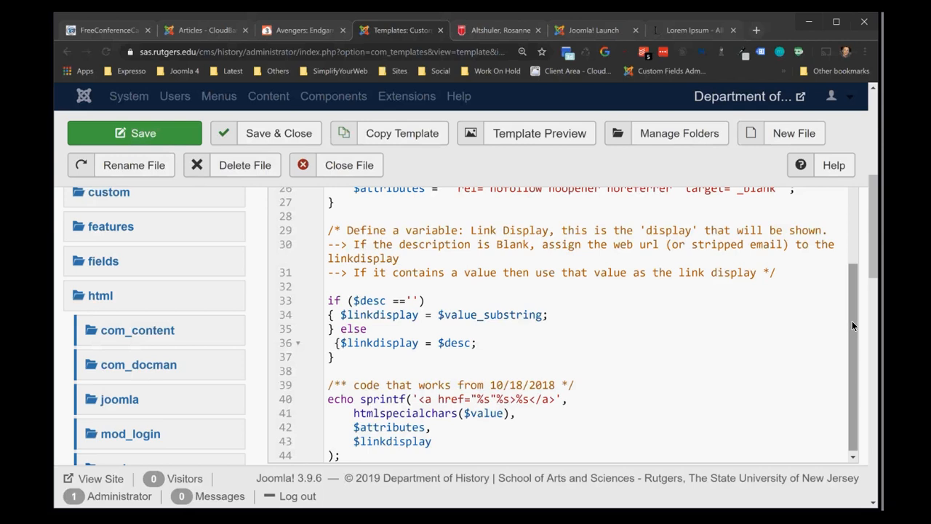
{"action": "left_click_drag", "start_coordinate": [855, 315], "coordinate": [854, 326]}
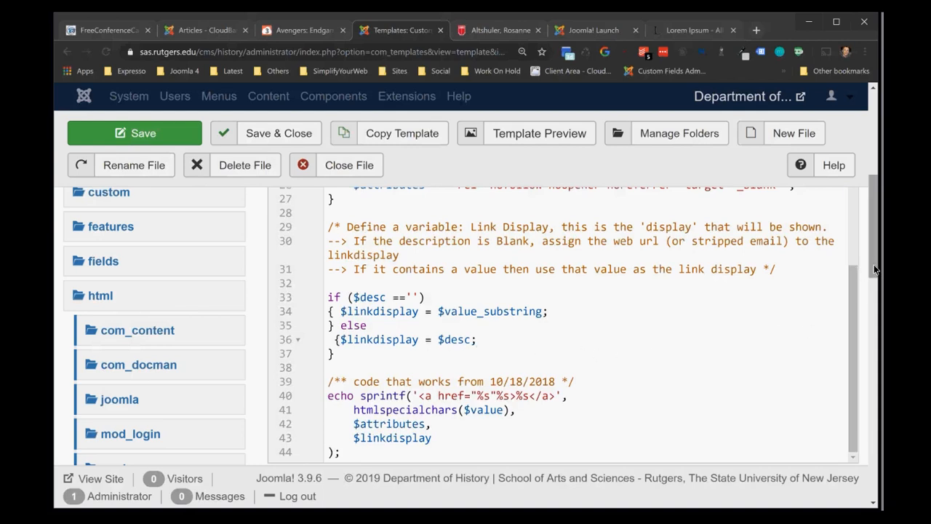
{"action": "mouse_move", "coordinate": [875, 269]}
{"action": "left_mouse_down"}
{"action": "mouse_move", "coordinate": [866, 291]}
{"action": "mouse_move", "coordinate": [871, 272]}
{"action": "left_mouse_up"}
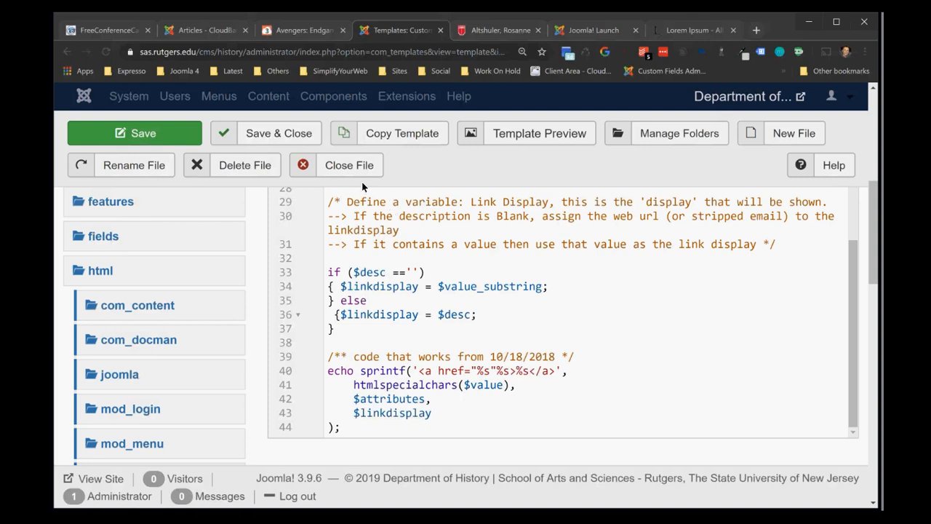
Return to the customfield.joomla.com administrator, open the email article field and save it as a copy
{"action": "left_click", "coordinate": [205, 32]}
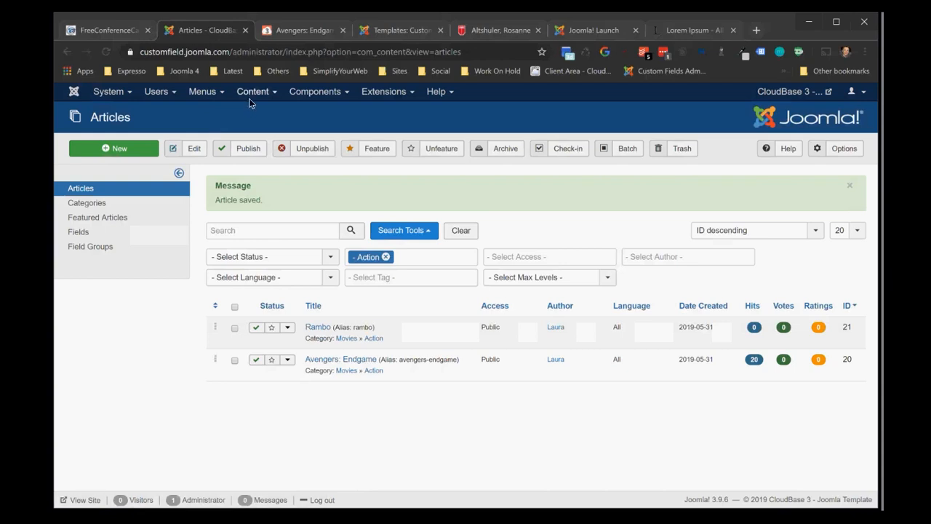
{"action": "left_click", "coordinate": [252, 93]}
{"action": "left_click", "coordinate": [254, 162]}
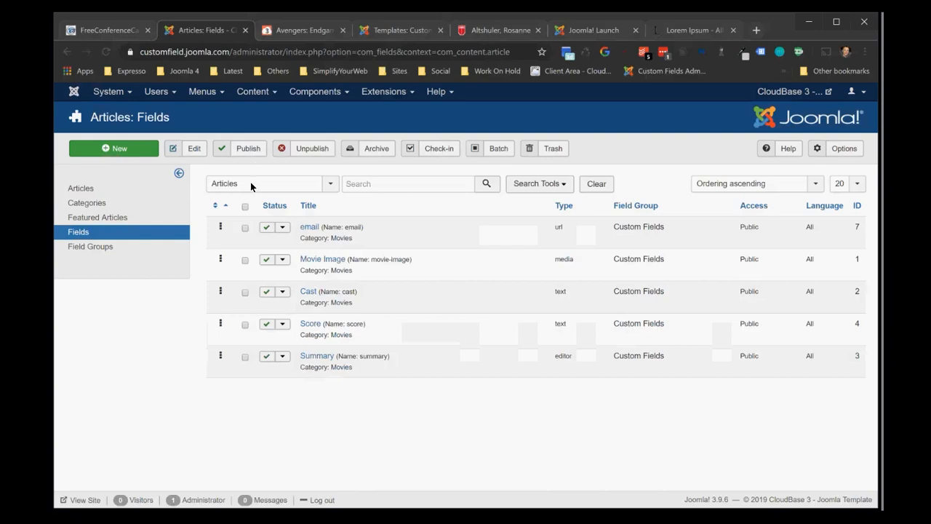
{"action": "left_click", "coordinate": [245, 228]}
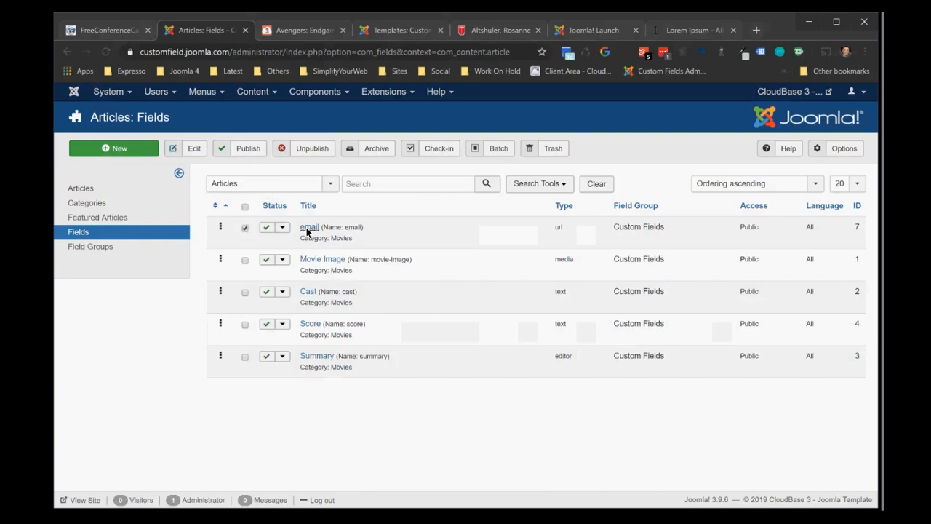
{"action": "left_click", "coordinate": [308, 227]}
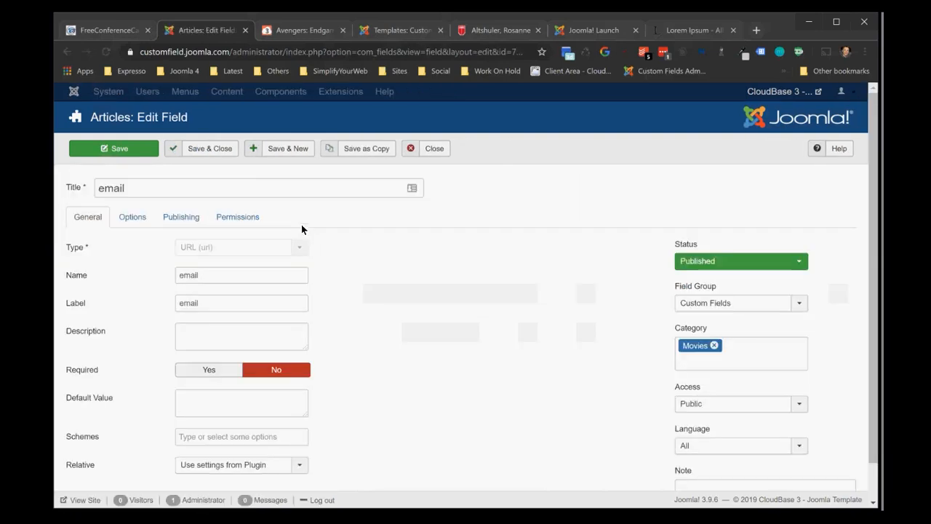
{"action": "left_click", "coordinate": [354, 149]}
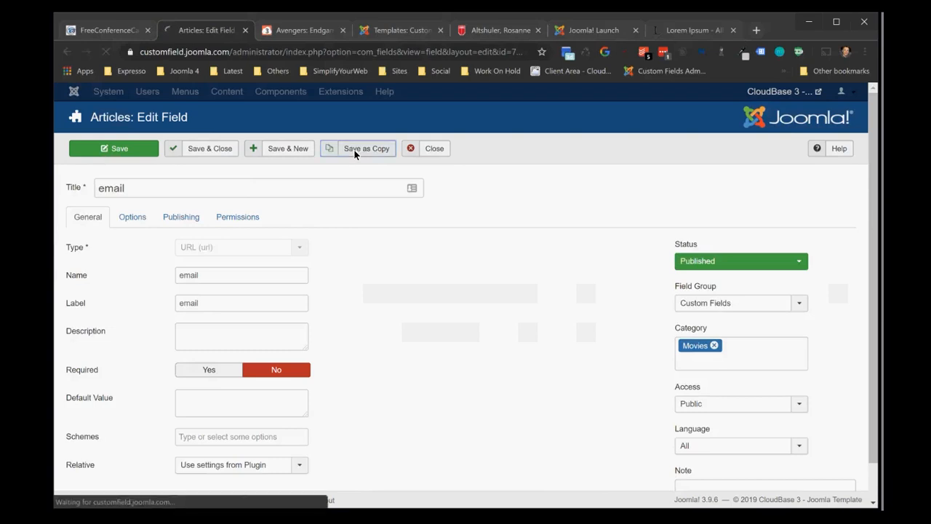
Title the copied field website, set its status to Published, and clear its name so it is generated from the title
{"action": "left_click_drag", "start_coordinate": [167, 231], "coordinate": [52, 233]}
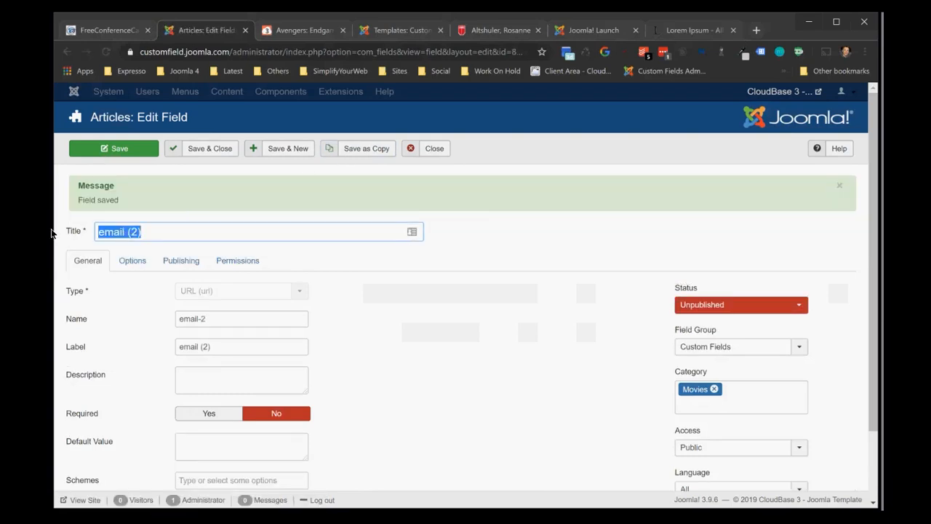
{"action": "type", "text": "website"}
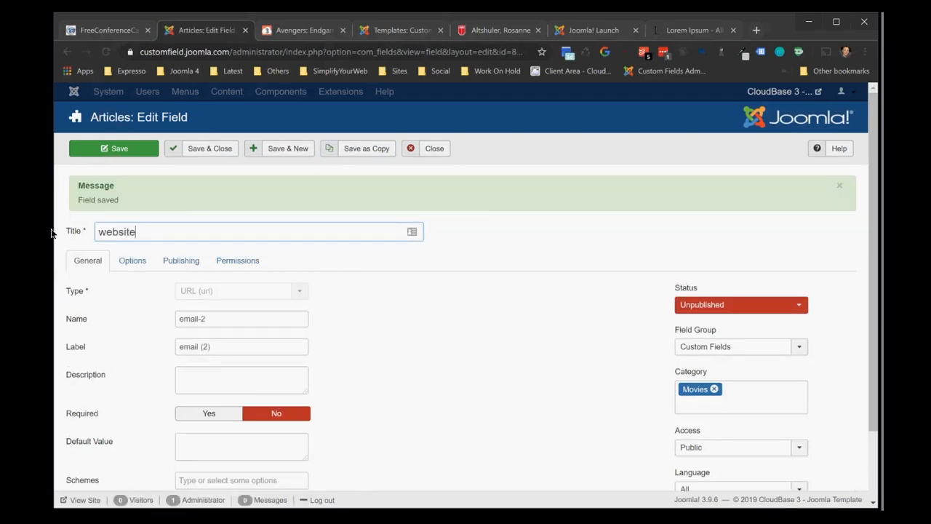
{"action": "left_click", "coordinate": [719, 308]}
{"action": "left_click", "coordinate": [717, 315]}
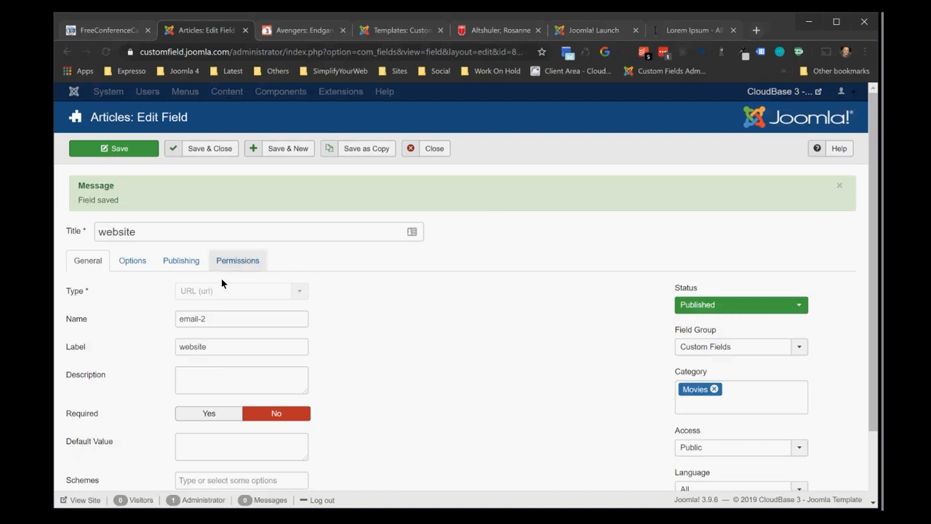
{"action": "left_click_drag", "start_coordinate": [218, 320], "coordinate": [170, 324]}
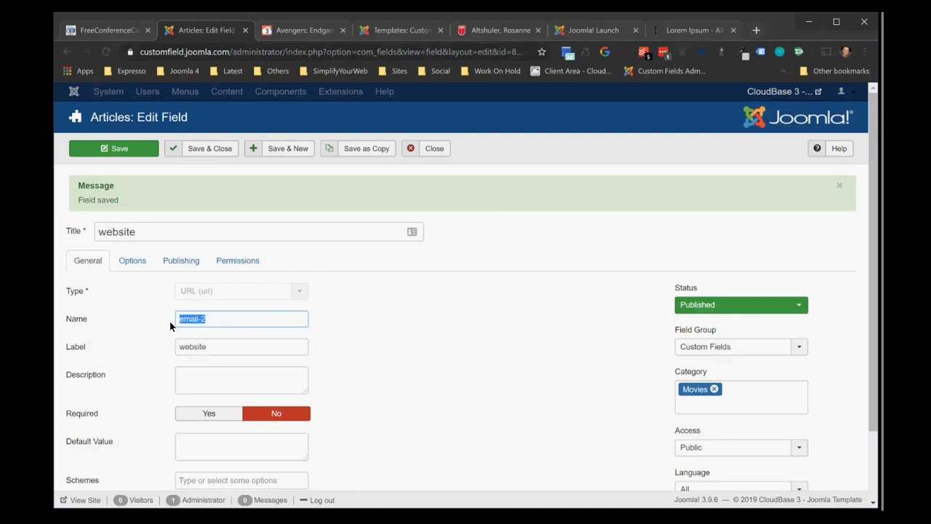
{"action": "key", "text": "BackSpace"}
Limit the website field's schemes to HTTP, and save and close the field
{"action": "left_click", "coordinate": [266, 480]}
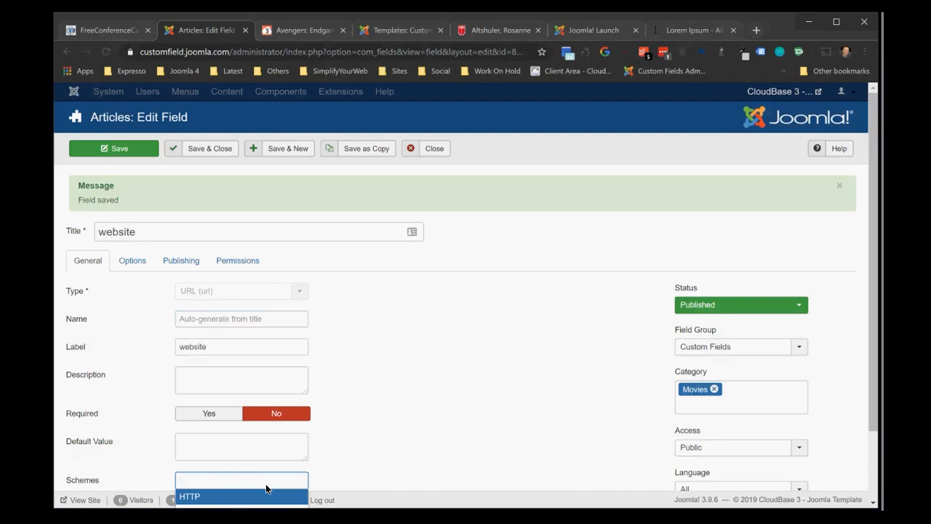
{"action": "left_click_drag", "start_coordinate": [869, 242], "coordinate": [862, 304]}
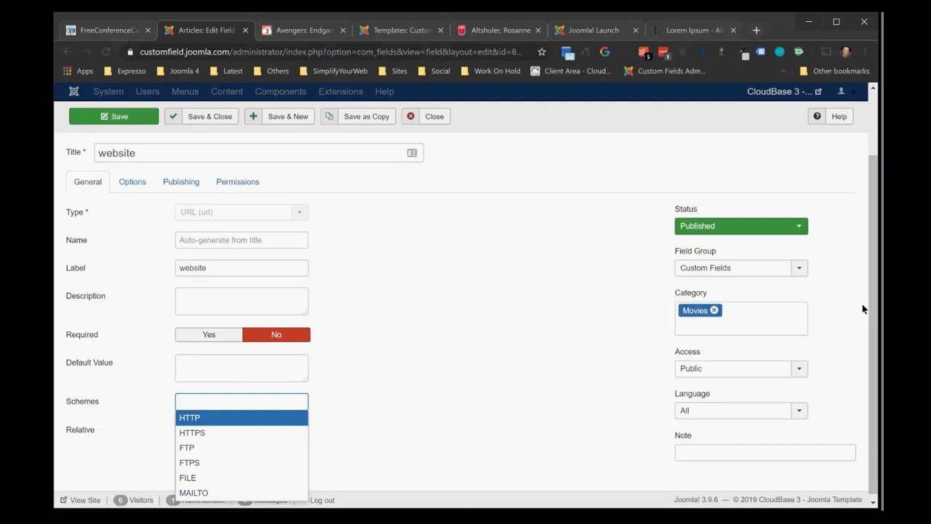
{"action": "left_click", "coordinate": [243, 416]}
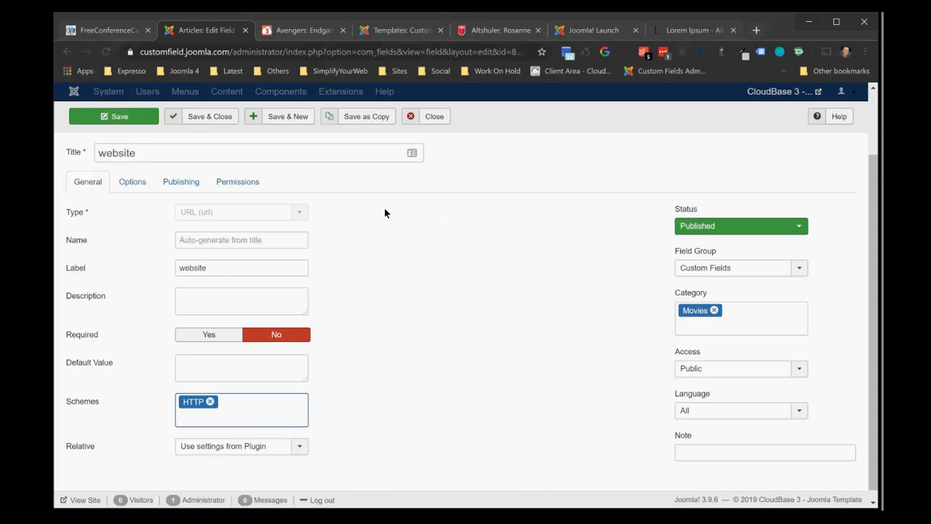
{"action": "left_click", "coordinate": [204, 118]}
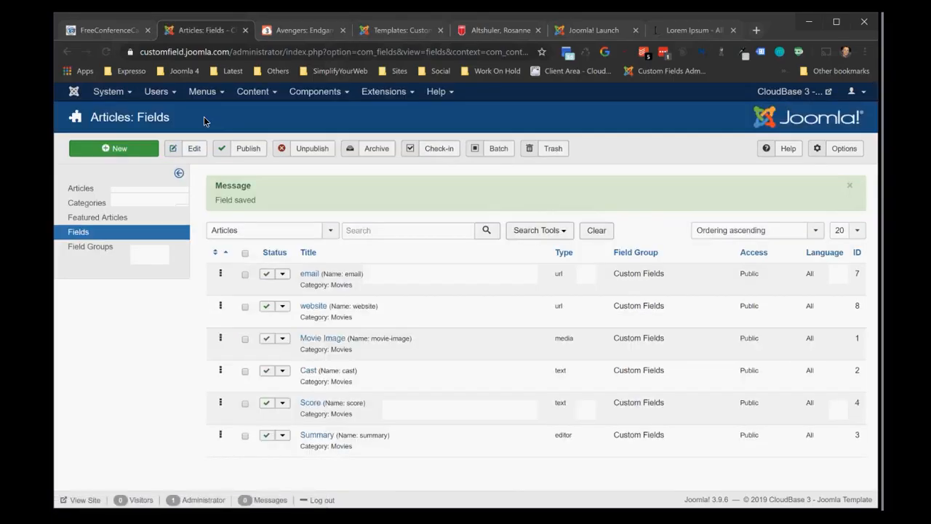
{"action": "left_click", "coordinate": [87, 191]}
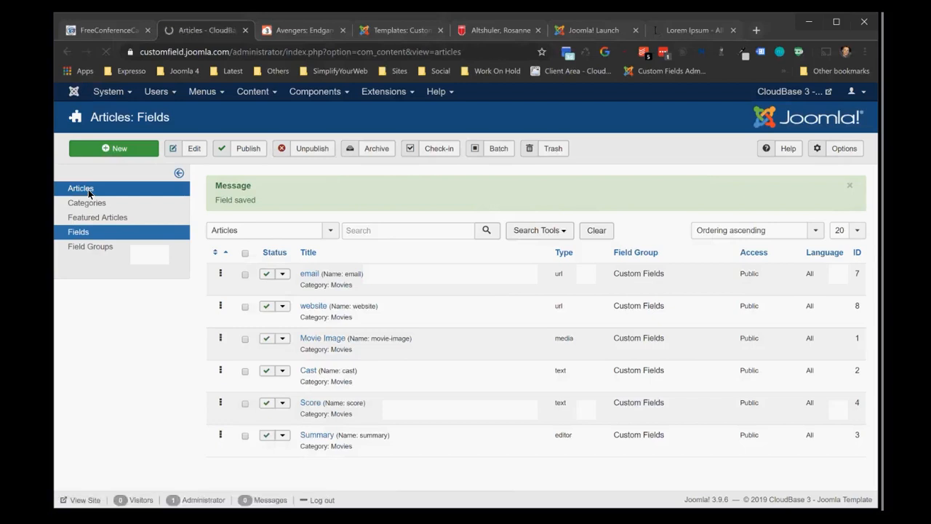
{"action": "left_click", "coordinate": [332, 314]}
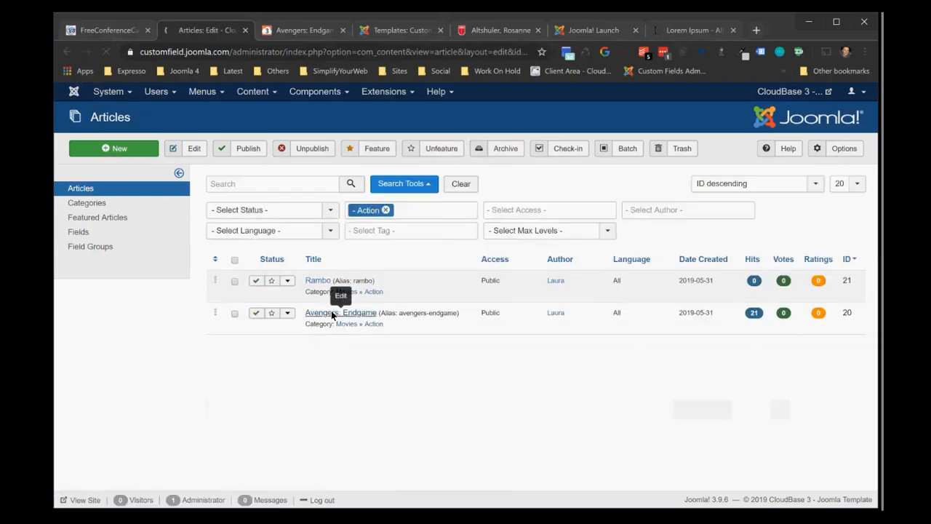
{"action": "left_click", "coordinate": [202, 274]}
{"action": "type", "text": "ht"}
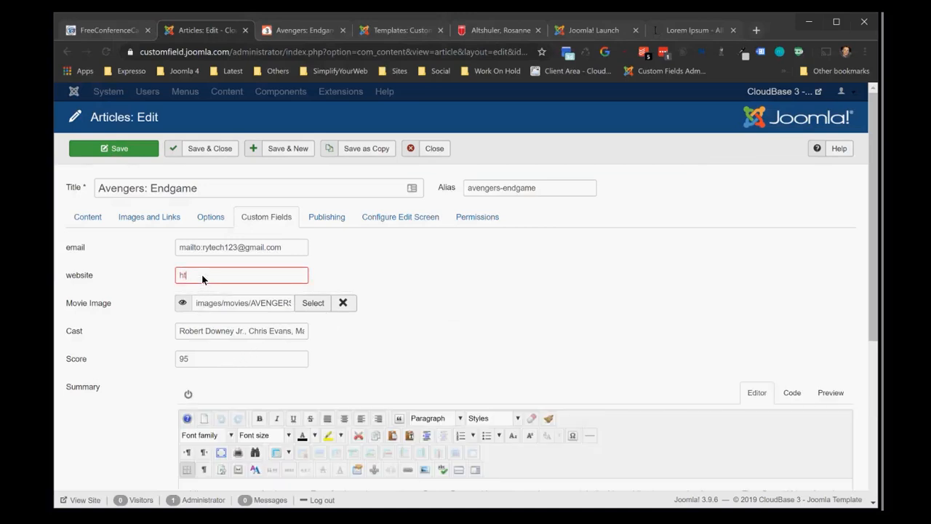
{"action": "key", "text": "BackSpace"}
{"action": "key", "text": "BackSpace"}
{"action": "key", "text": "BackSpace"}
{"action": "key", "text": "Right"}
{"action": "key", "text": "Right"}
{"action": "key", "text": "Right"}
{"action": "key", "text": "Right"}
{"action": "type", "text": "://"}
{"action": "key", "text": "BackSpace"}
{"action": "key", "text": "BackSpace"}
{"action": "key", "text": "BackSpace"}
{"action": "key", "text": "BackSpace"}
{"action": "key", "text": "BackSpace"}
{"action": "key", "text": "BackSpace"}
{"action": "type", "text": "www.avengers.com"}
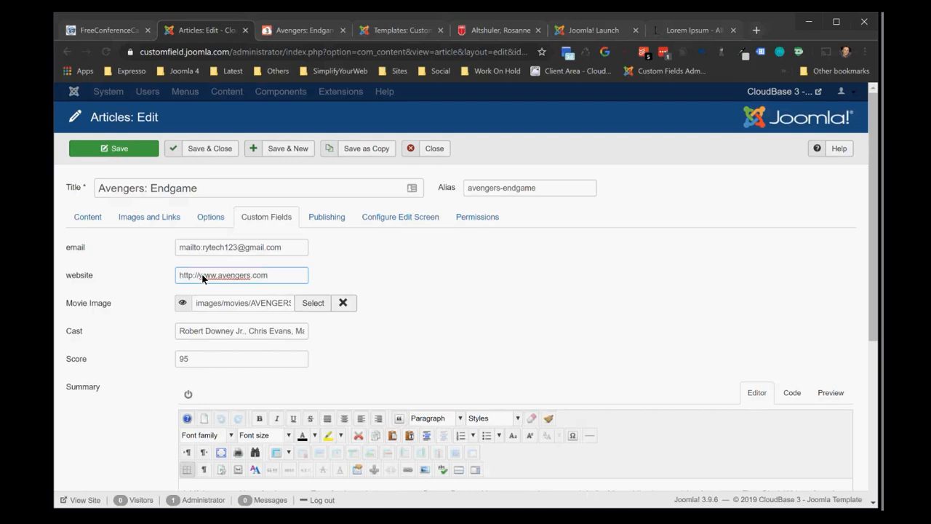
Save and close the article, and reload its public page to check the website link alongside the email link
{"action": "left_click", "coordinate": [208, 151]}
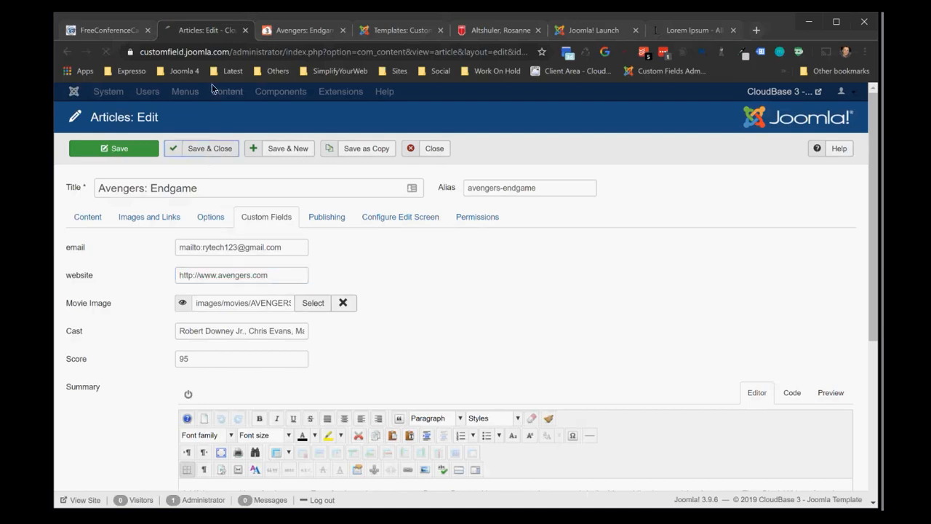
{"action": "left_click", "coordinate": [303, 34]}
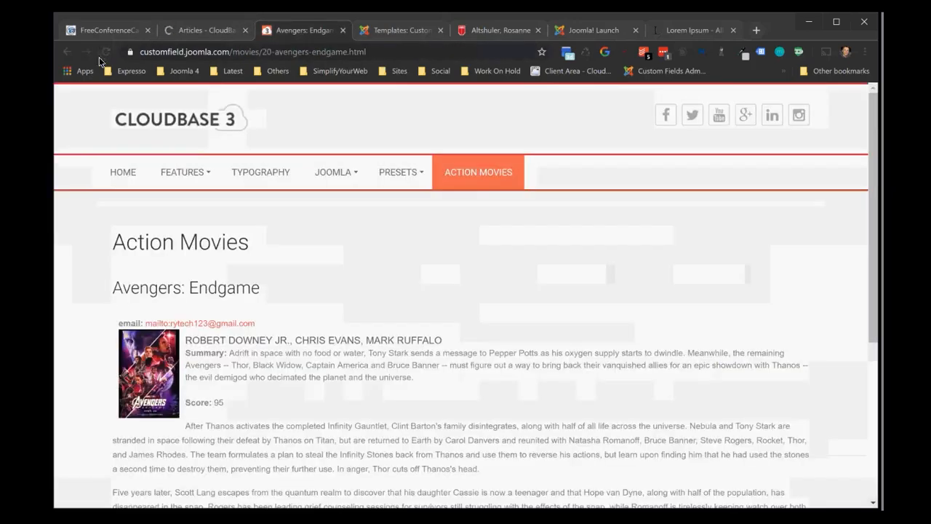
{"action": "left_click", "coordinate": [106, 52]}
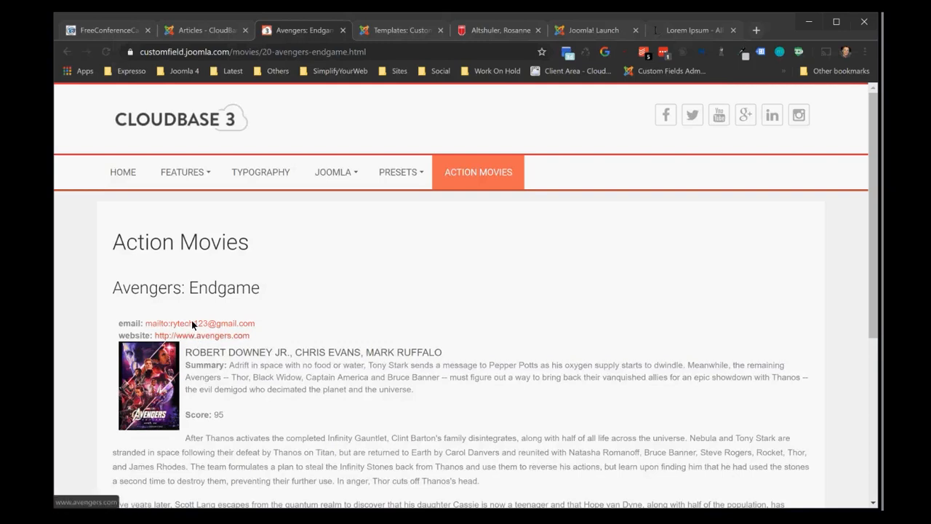
Copy the entire custom URL override code from the Department of History site's open template file
{"action": "left_click", "coordinate": [206, 30]}
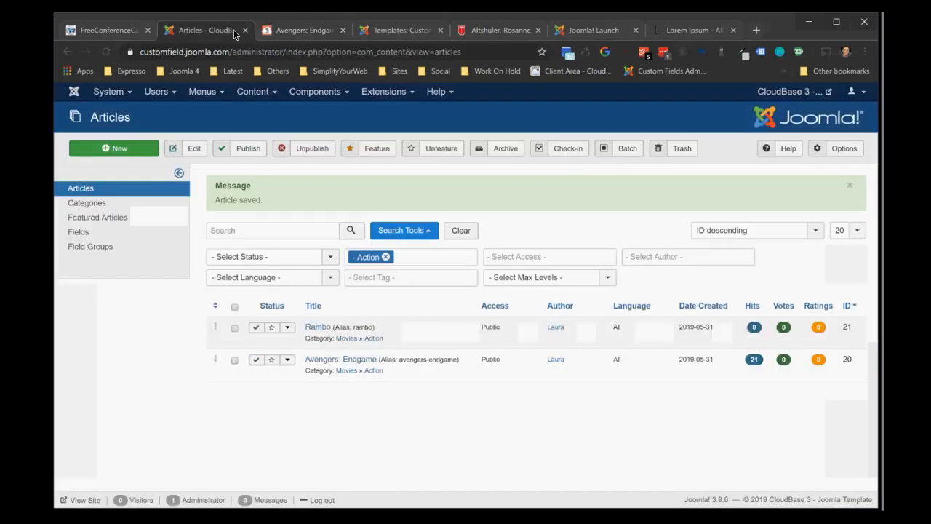
{"action": "left_click", "coordinate": [390, 31]}
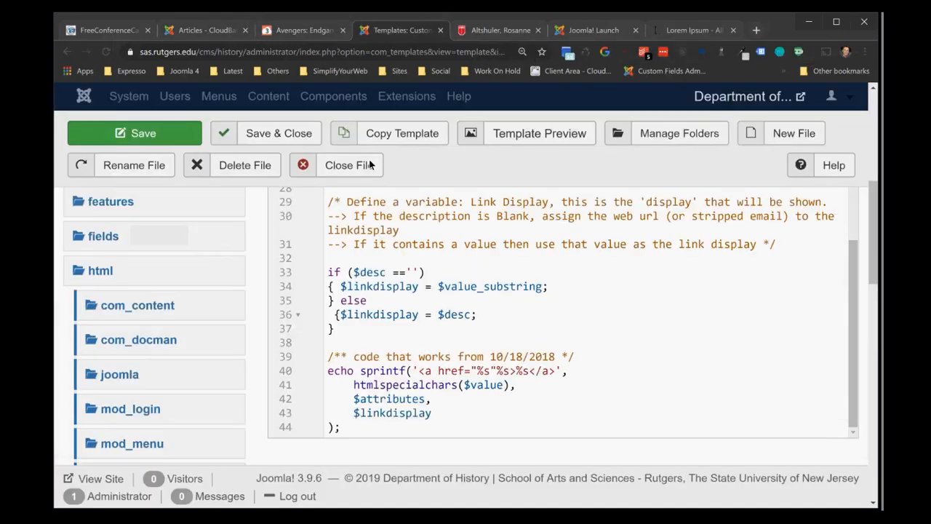
{"action": "left_click", "coordinate": [379, 223]}
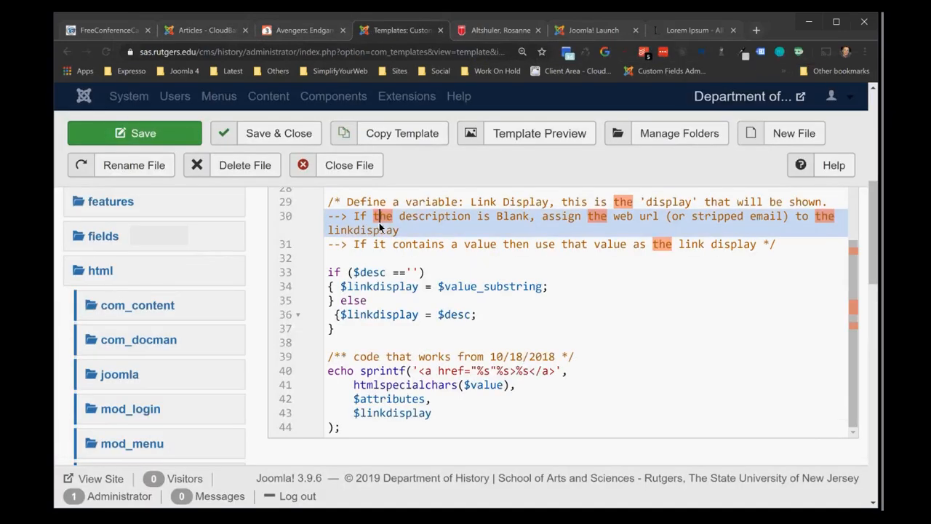
{"action": "key", "text": "ctrl+a"}
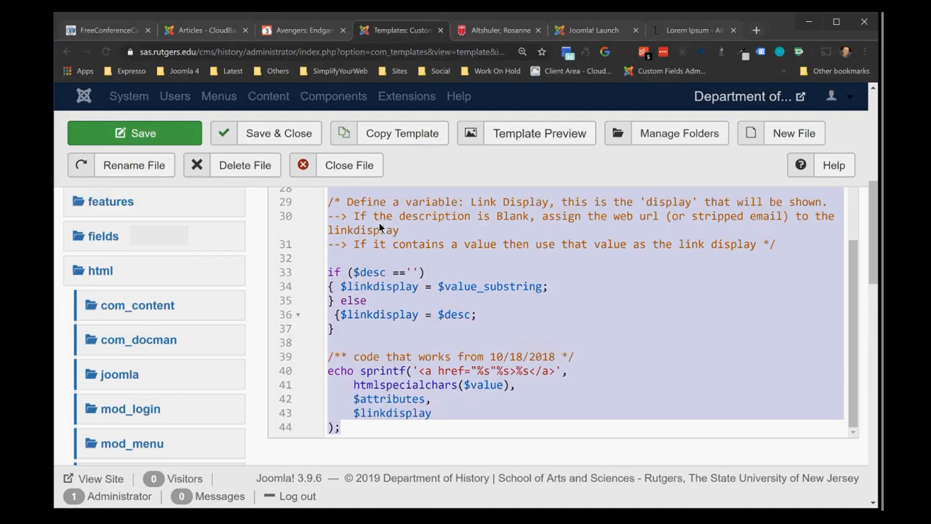
Create an override of the url fields plugin in the Cloudbase3 template of the custom field demo site
{"action": "left_click", "coordinate": [183, 34]}
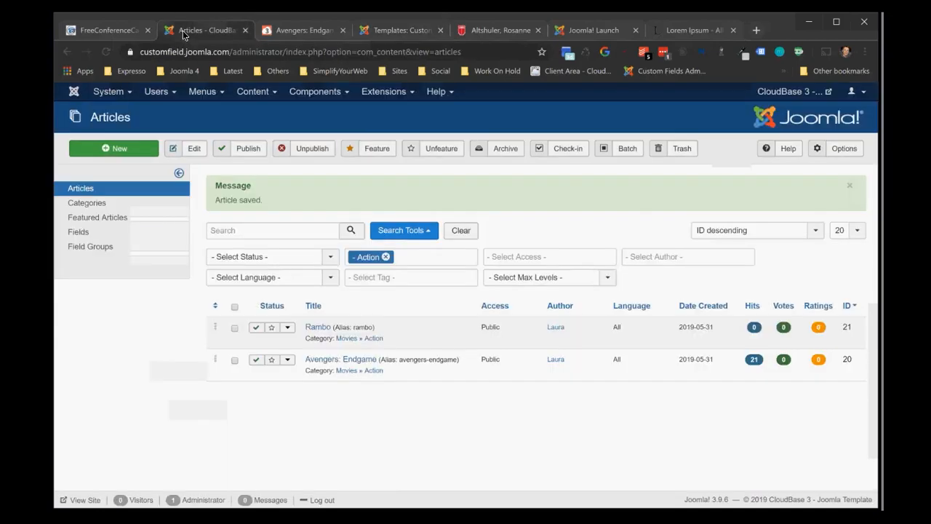
{"action": "left_click", "coordinate": [389, 91]}
{"action": "mouse_move", "coordinate": [424, 167]}
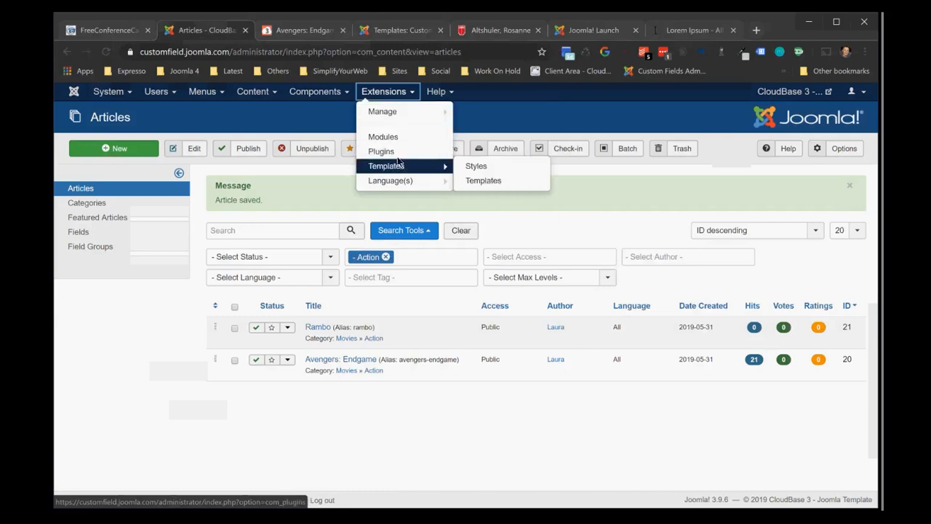
{"action": "left_click", "coordinate": [475, 170]}
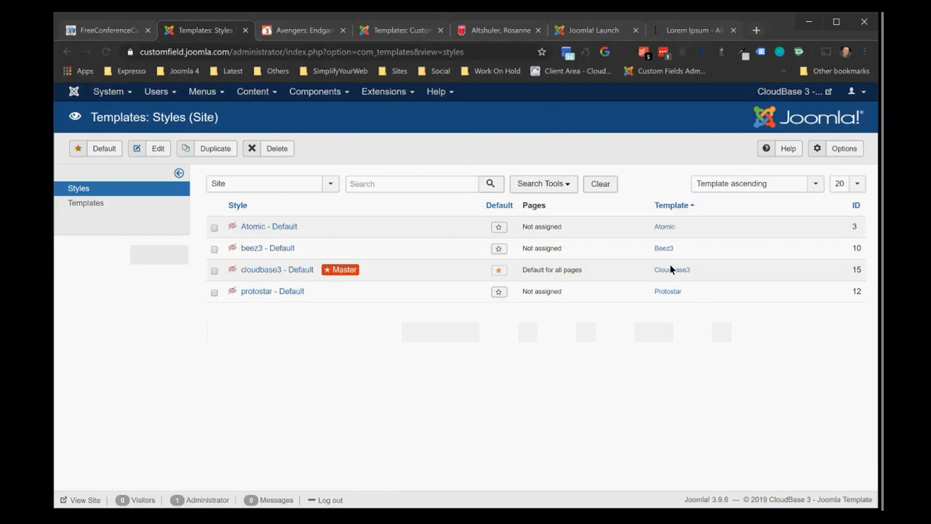
{"action": "left_click", "coordinate": [671, 270]}
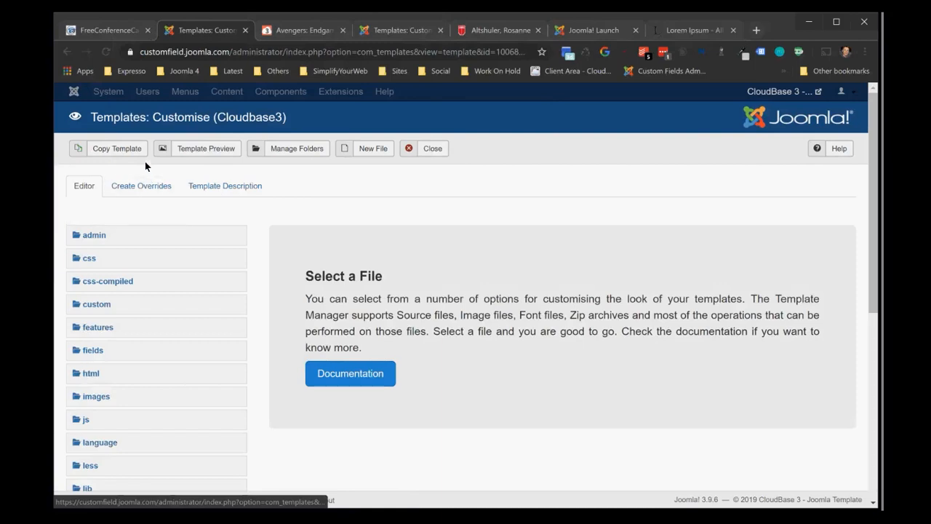
{"action": "left_click", "coordinate": [143, 184]}
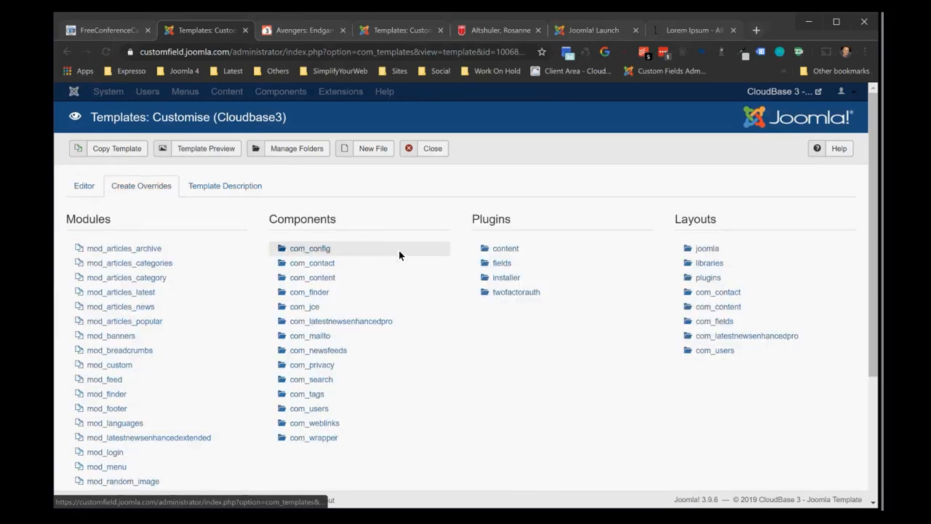
{"action": "left_click", "coordinate": [500, 263]}
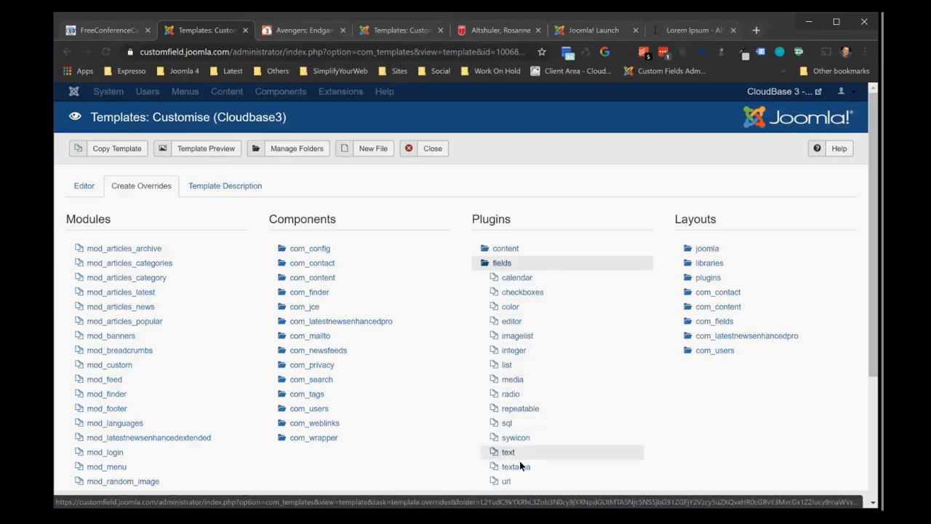
{"action": "left_click", "coordinate": [519, 482]}
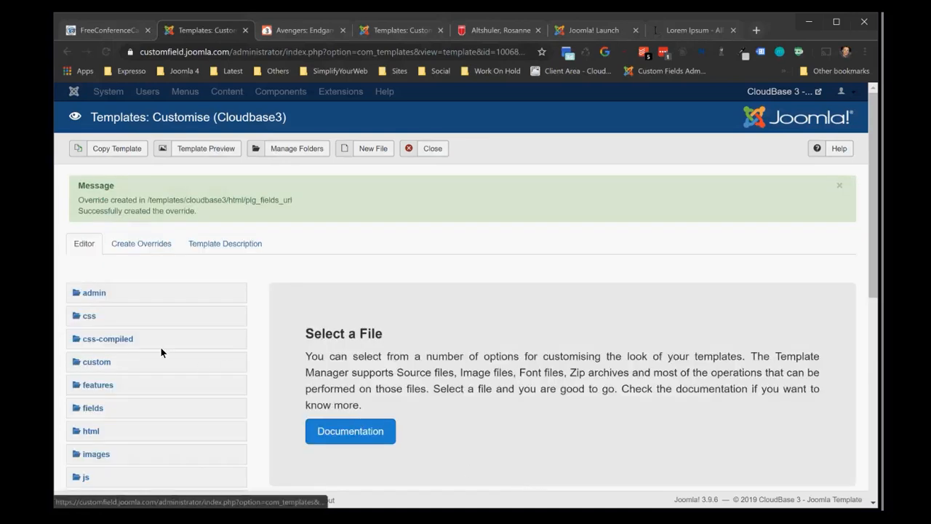
Open url.php in the template's html/plg_fields_url folder and review its default code through to the end
{"action": "left_click", "coordinate": [88, 432]}
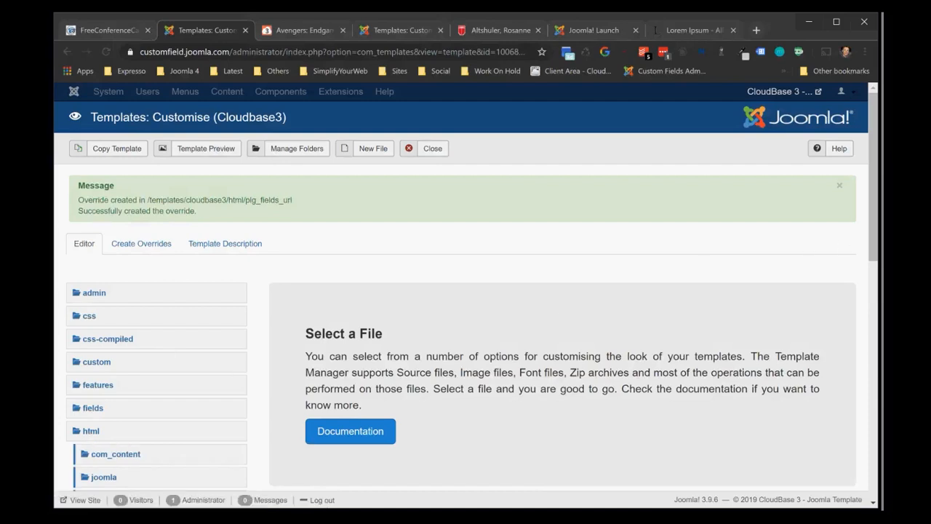
{"action": "scroll", "coordinate": [851, 291], "scroll_direction": "down", "scroll_amount": 2}
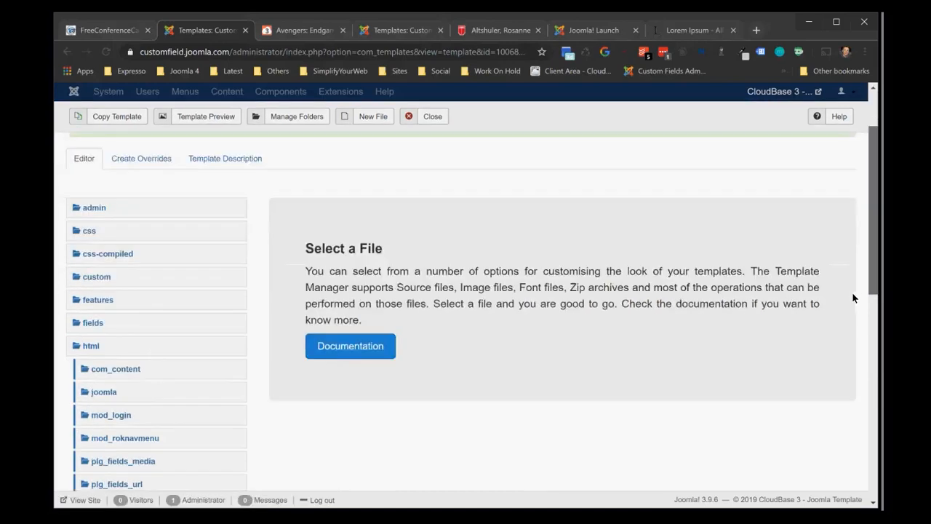
{"action": "scroll", "coordinate": [851, 292], "scroll_direction": "down", "scroll_amount": 3}
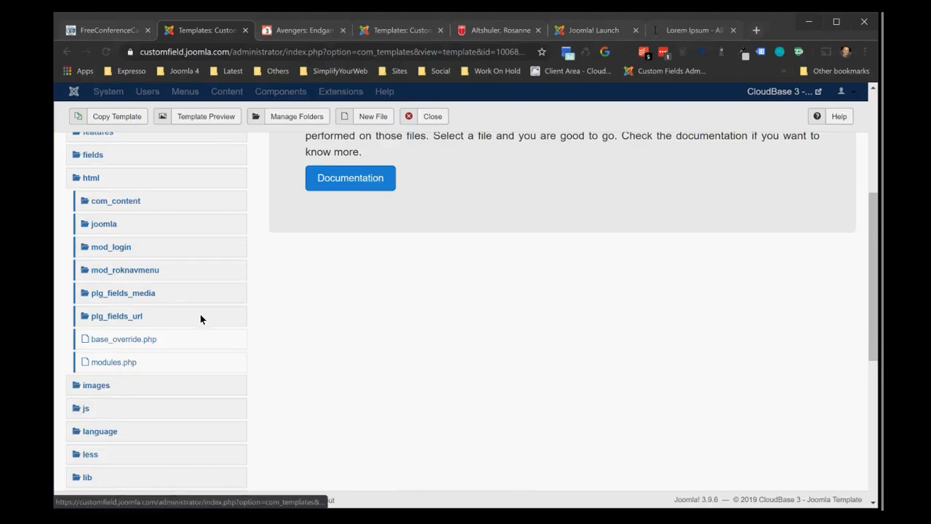
{"action": "left_click", "coordinate": [112, 315]}
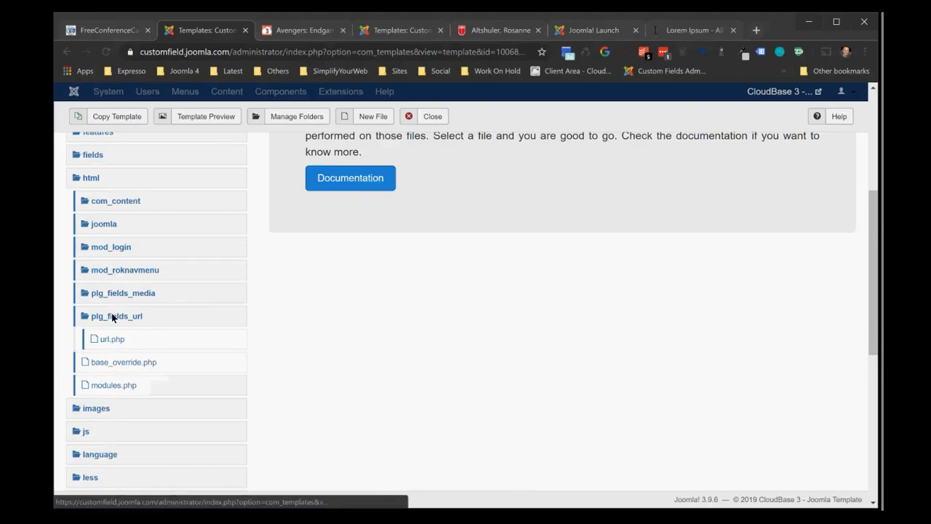
{"action": "left_click", "coordinate": [112, 340]}
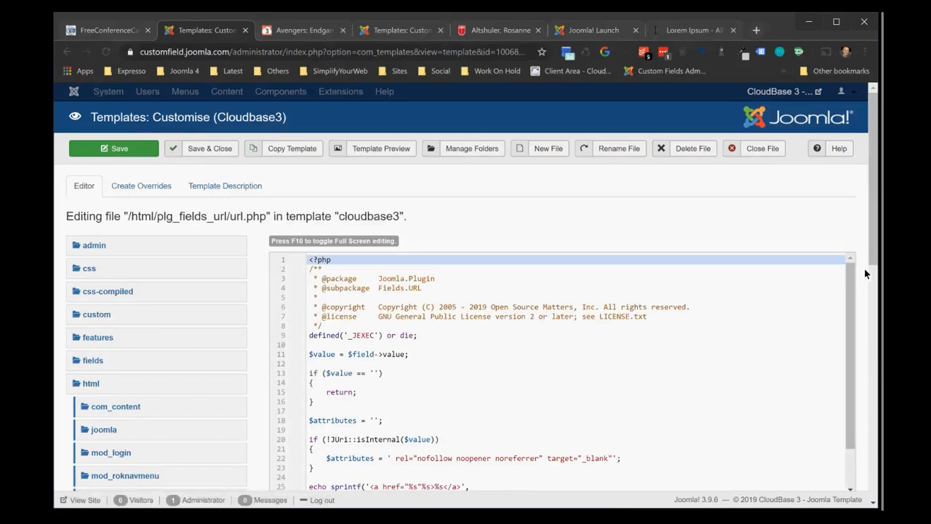
{"action": "left_click_drag", "start_coordinate": [872, 249], "coordinate": [859, 309]}
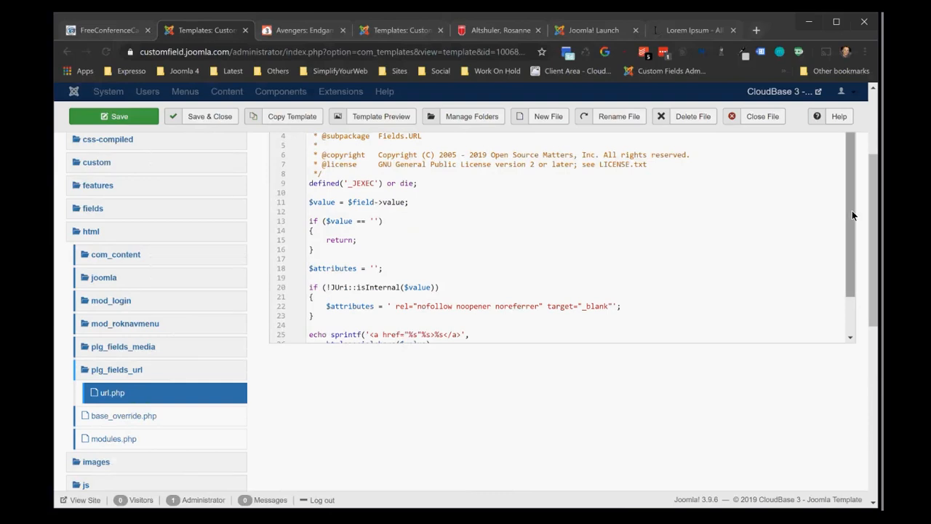
{"action": "left_click_drag", "start_coordinate": [851, 210], "coordinate": [842, 235]}
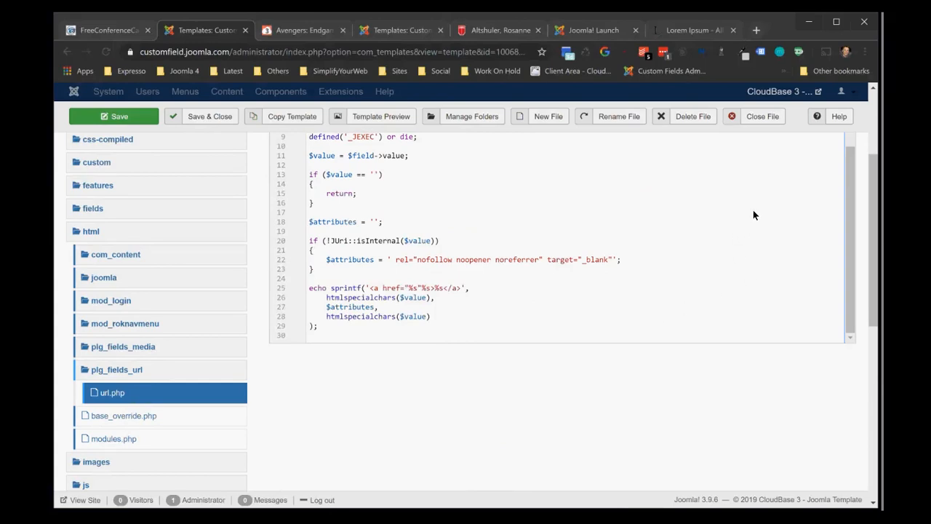
Replace all the default code in url.php with the copied URL override code
{"action": "key", "text": "ctrl+a"}
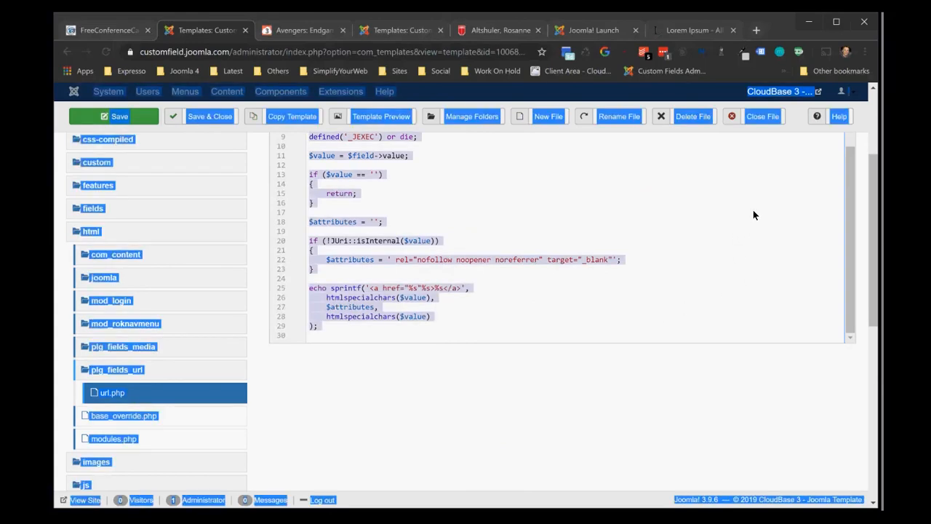
{"action": "left_click", "coordinate": [677, 232]}
{"action": "key", "text": "ctrl+a"}
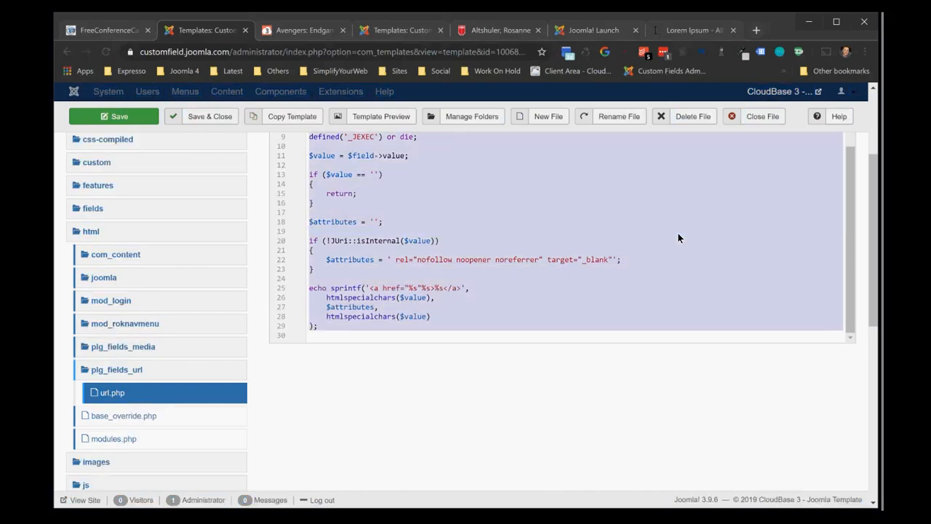
{"action": "key", "text": "BackSpace"}
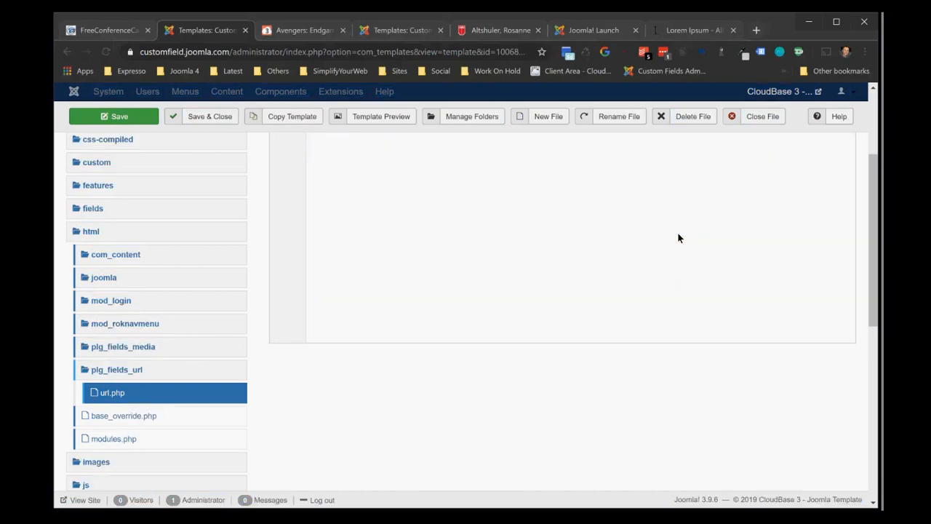
{"action": "key", "text": "ctrl+v"}
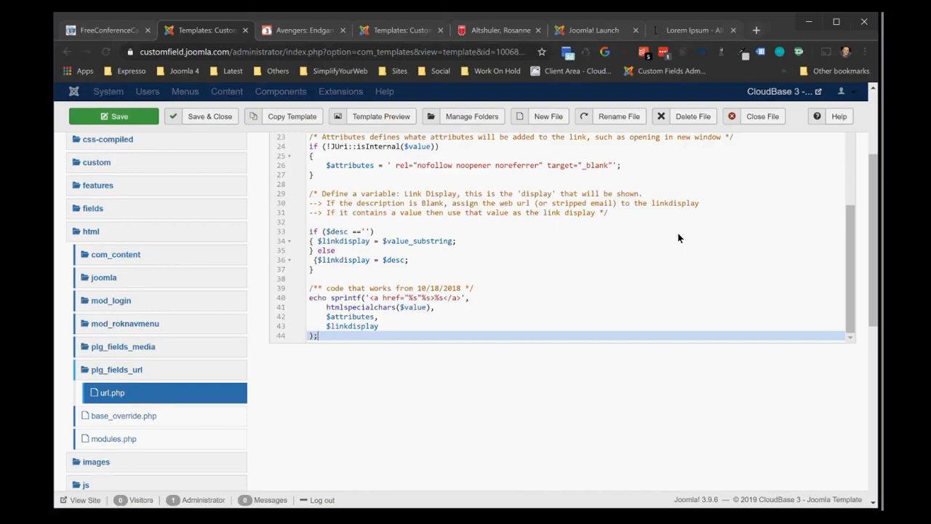
Save and close url.php, and reload the Avengers: Endgame public page to check the email and website links
{"action": "left_click", "coordinate": [200, 117]}
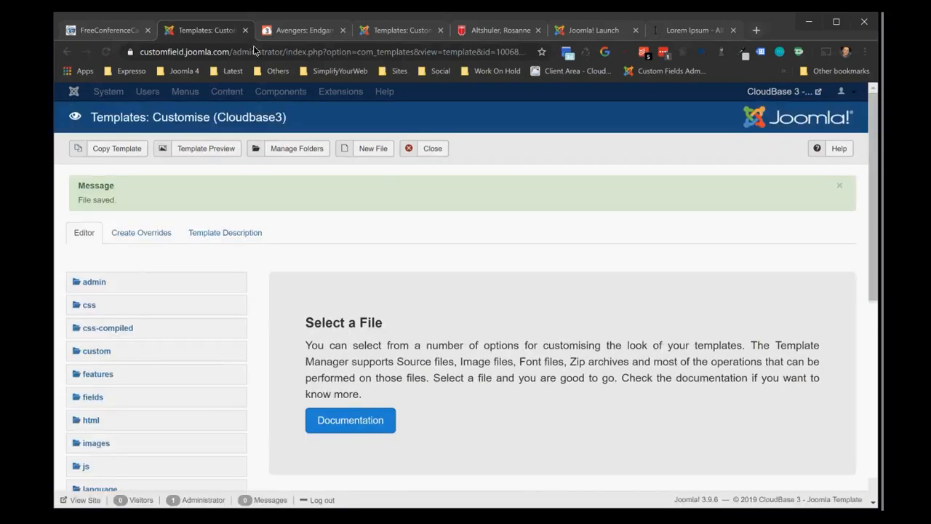
{"action": "left_click", "coordinate": [300, 30]}
{"action": "left_click", "coordinate": [104, 52]}
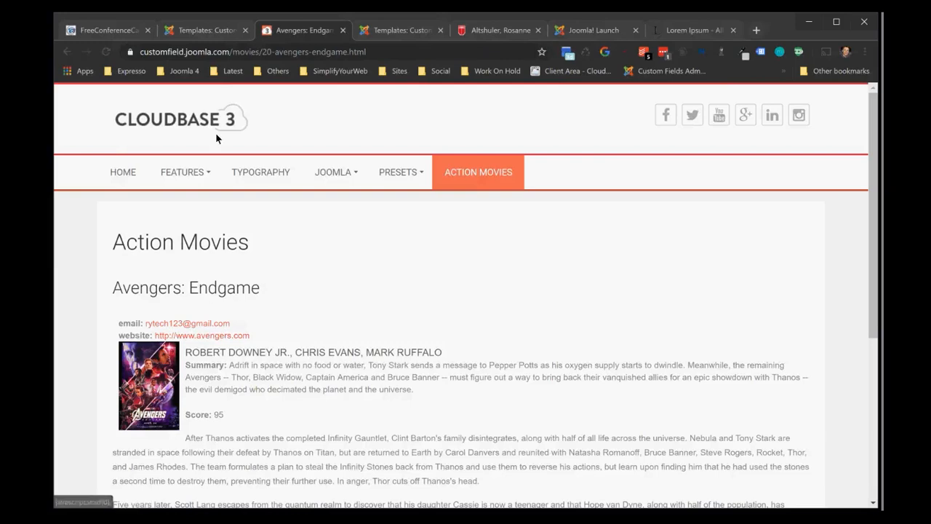
Close the template editor and open the website field from the article fields list for editing
{"action": "left_click", "coordinate": [208, 32]}
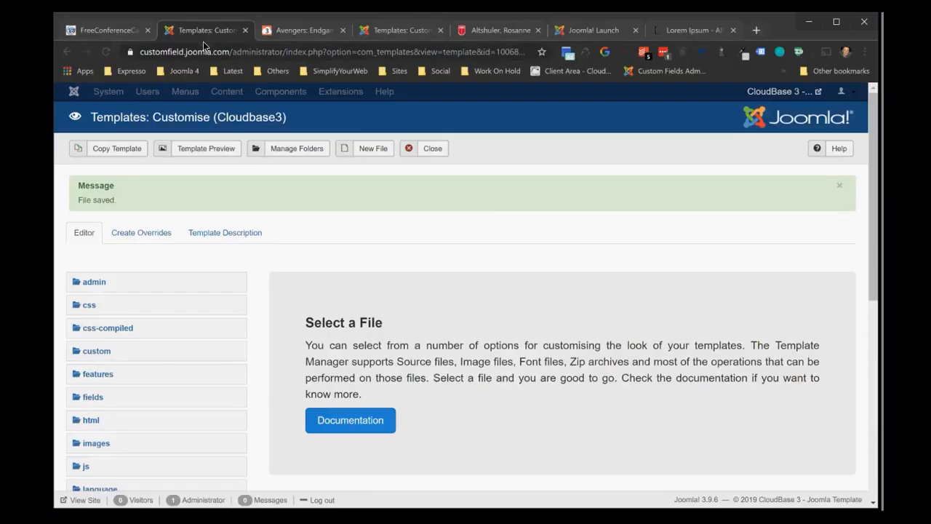
{"action": "left_click", "coordinate": [435, 154]}
{"action": "left_click", "coordinate": [251, 92]}
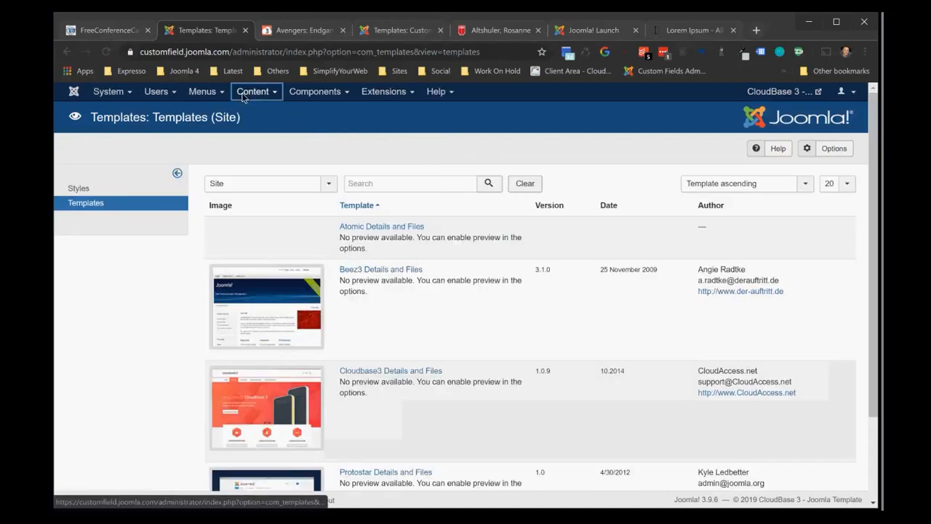
{"action": "left_click", "coordinate": [255, 167]}
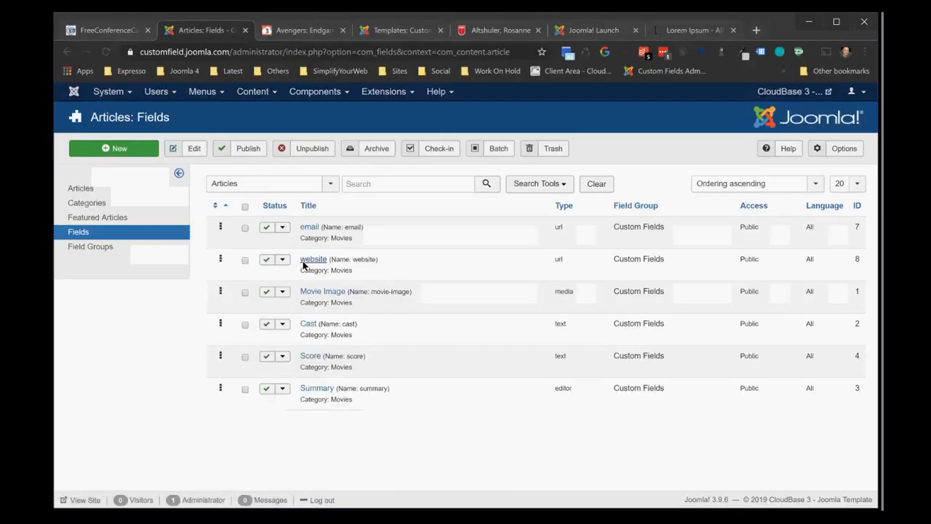
{"action": "left_click", "coordinate": [315, 263]}
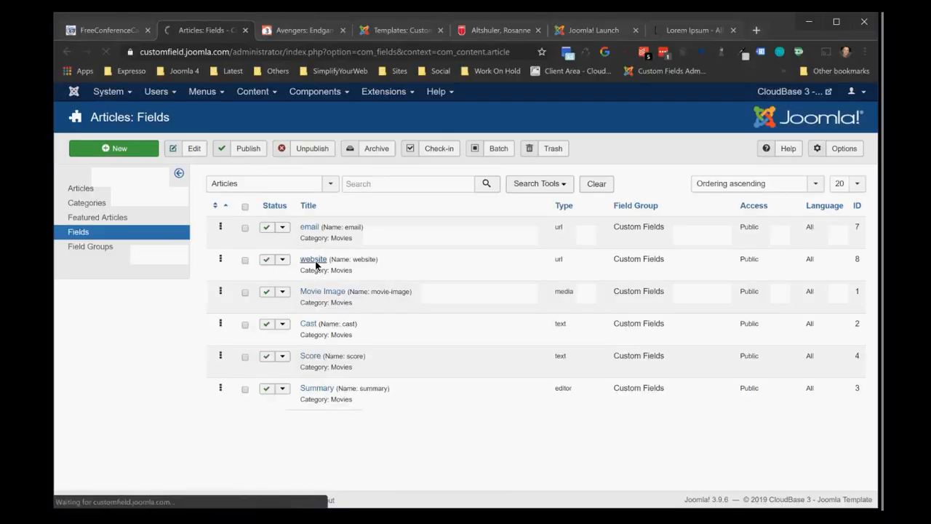
{"action": "left_click", "coordinate": [224, 332]}
{"action": "type", "text": "click here for the"}
{"action": "key", "text": "Home"}
{"action": "type", "text": "movie"}
{"action": "key", "text": "Home"}
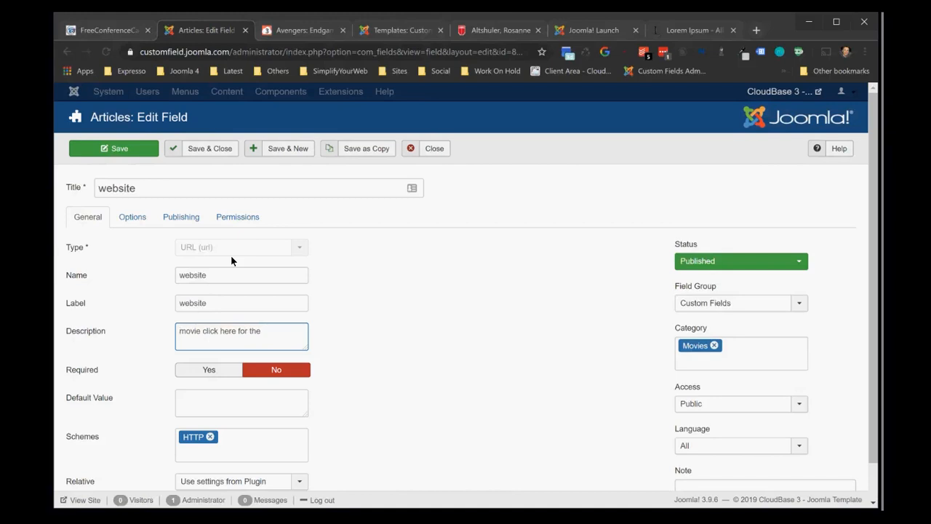
Set the website field's description to "click here for the movie website"
{"action": "left_click_drag", "start_coordinate": [268, 329], "coordinate": [182, 329]}
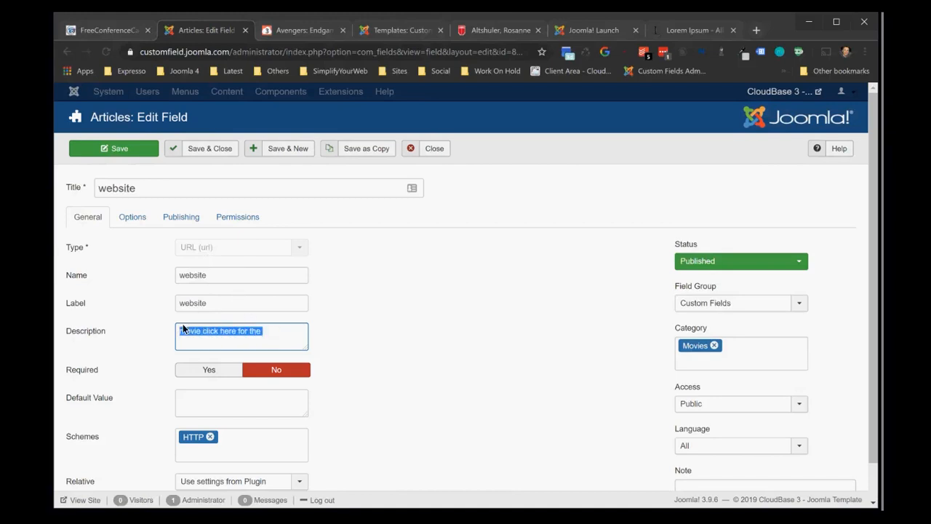
{"action": "type", "text": "click "}
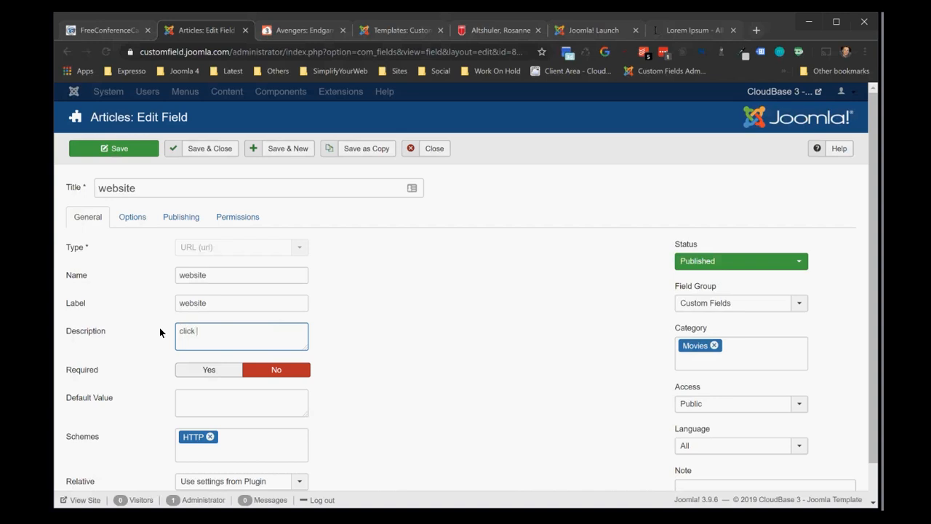
{"action": "type", "text": "here for the moview we"}
{"action": "key", "text": "BackSpace"}
{"action": "key", "text": "BackSpace"}
{"action": "key", "text": "BackSpace"}
{"action": "key", "text": "BackSpace"}
{"action": "type", "text": "website"}
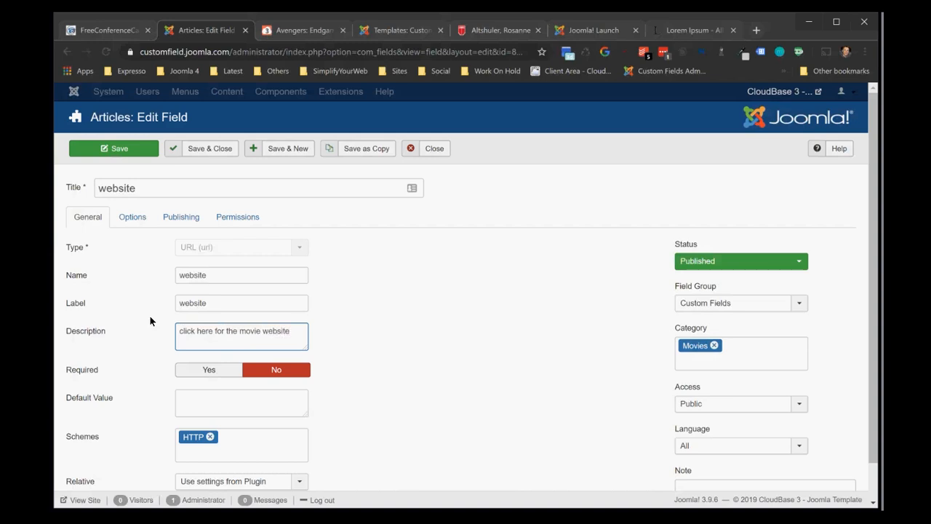
Save and close the website field, and reload the Avengers: Endgame public page to check the website link text at 125% zoom
{"action": "left_click", "coordinate": [210, 148]}
{"action": "left_click", "coordinate": [283, 37]}
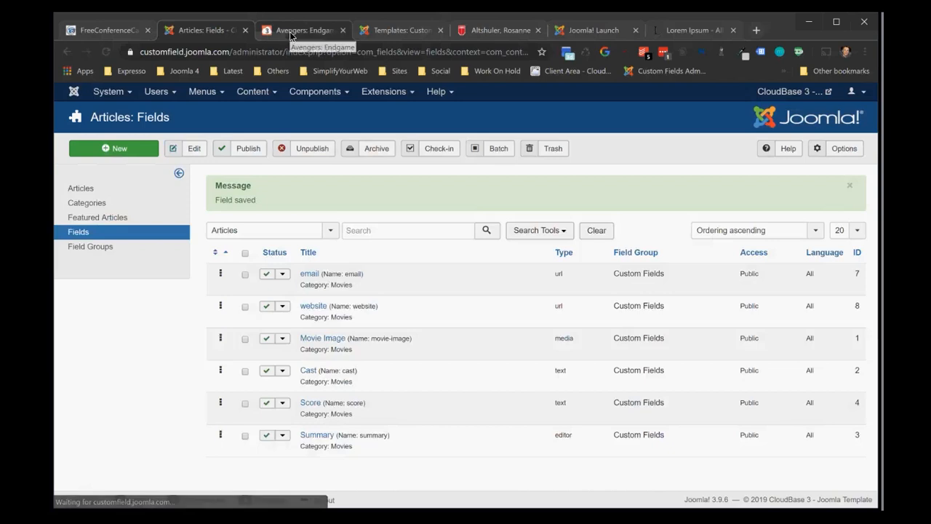
{"action": "left_click", "coordinate": [107, 51]}
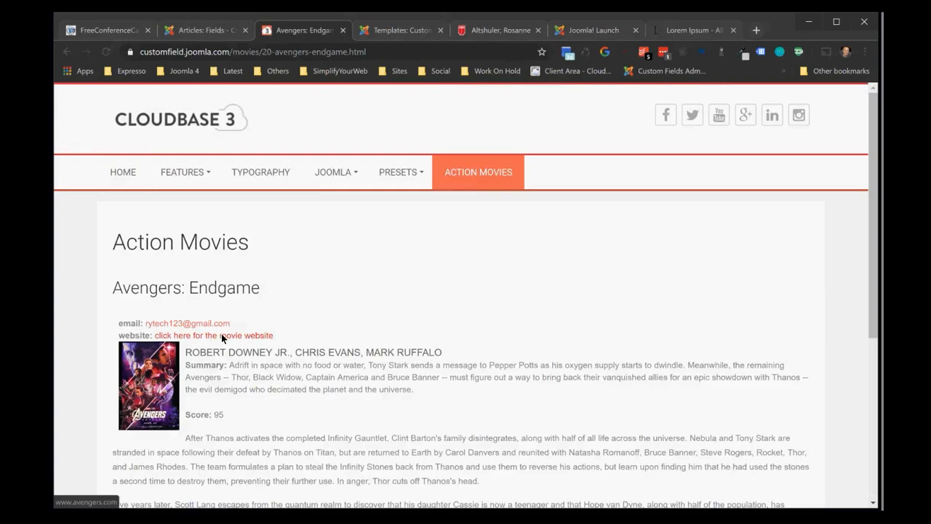
{"action": "key", "text": "ctrl+plus"}
{"action": "key", "text": "ctrl+plus"}
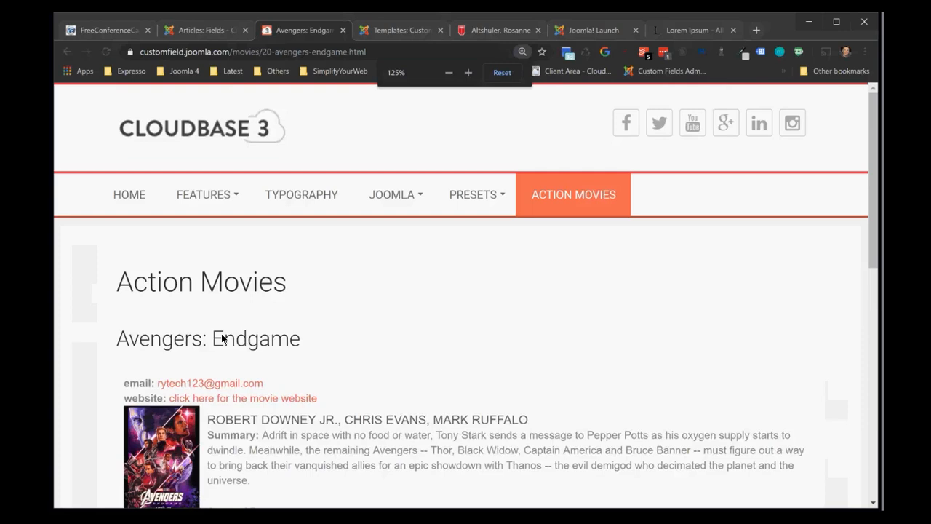